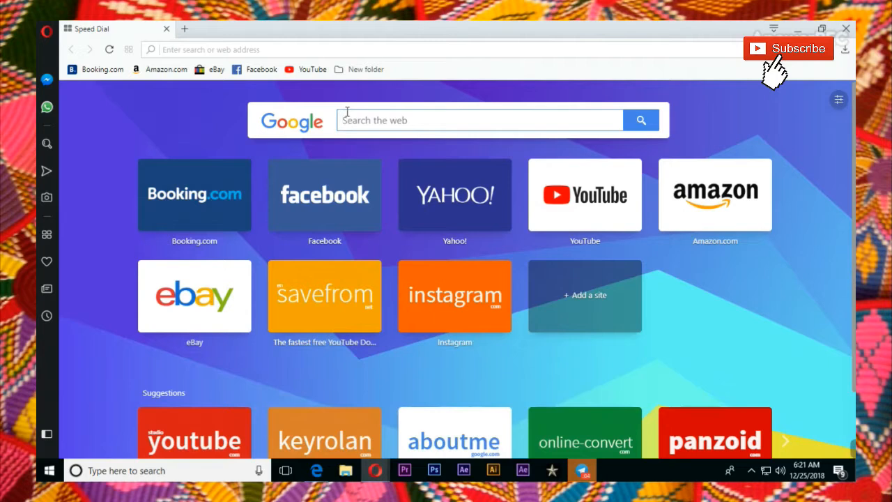
- Search the web for panzoid.com and open the Panzoid website from the results
{"action": "type", "text": "pa"}
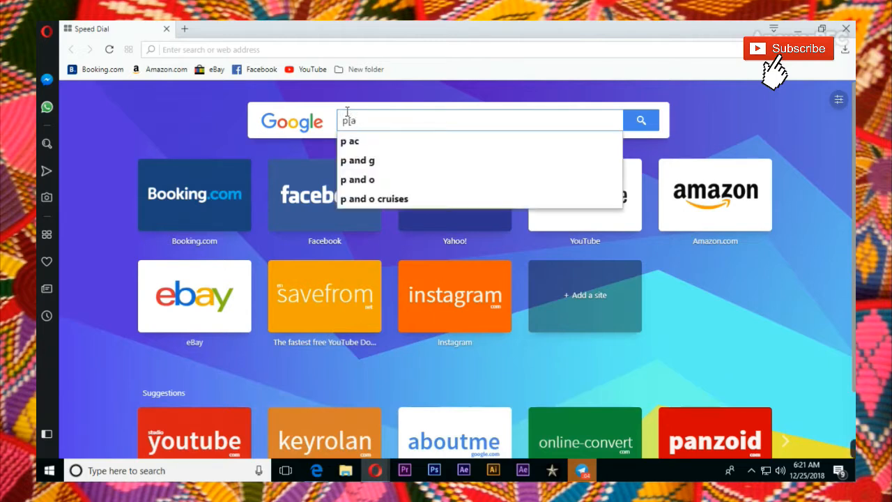
{"action": "type", "text": "n"}
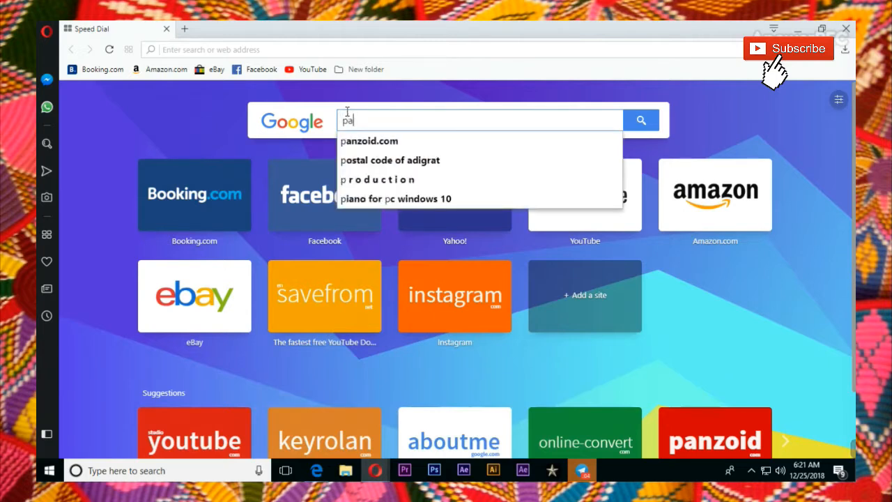
{"action": "left_click", "coordinate": [368, 142]}
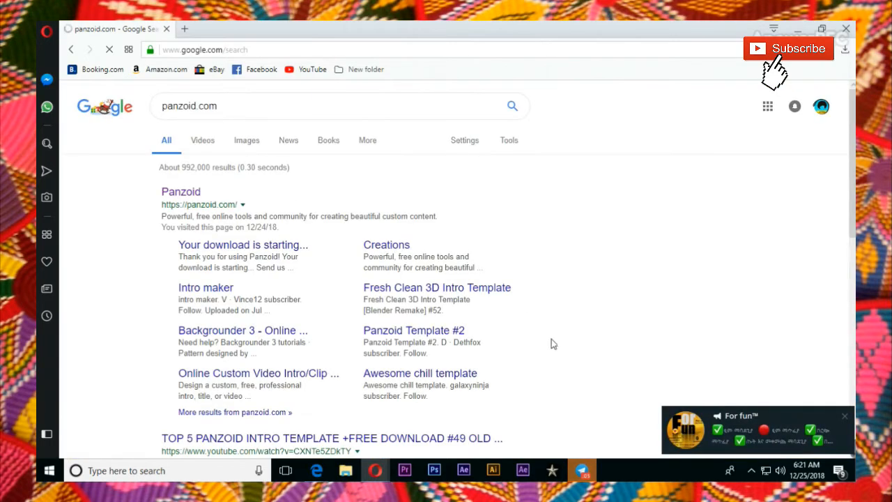
{"action": "left_click_drag", "start_coordinate": [187, 194], "coordinate": [179, 194]}
{"action": "left_click", "coordinate": [172, 193]}
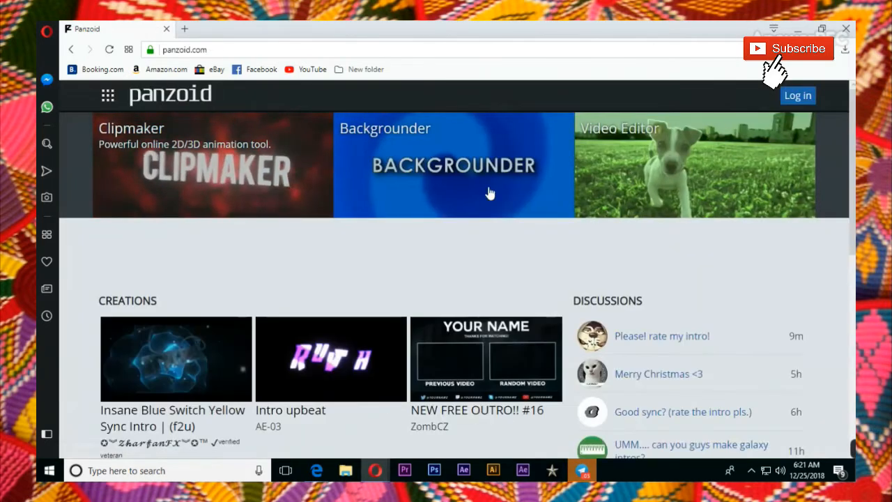
- Find the creation "3D raw intro #87 (freetouse)" on the Panzoid home page and open it in Clipmaker
{"action": "scroll", "coordinate": [361, 191], "scroll_direction": "down", "scroll_amount": 4}
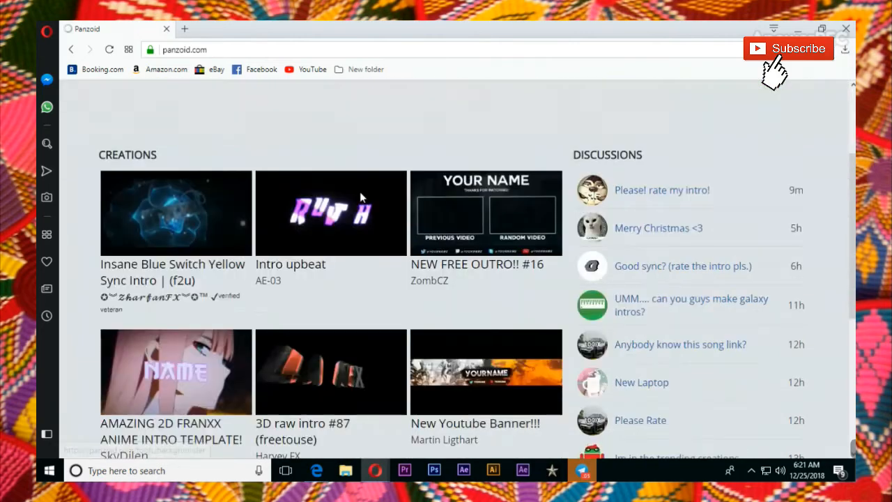
{"action": "scroll", "coordinate": [334, 223], "scroll_direction": "down", "scroll_amount": 3}
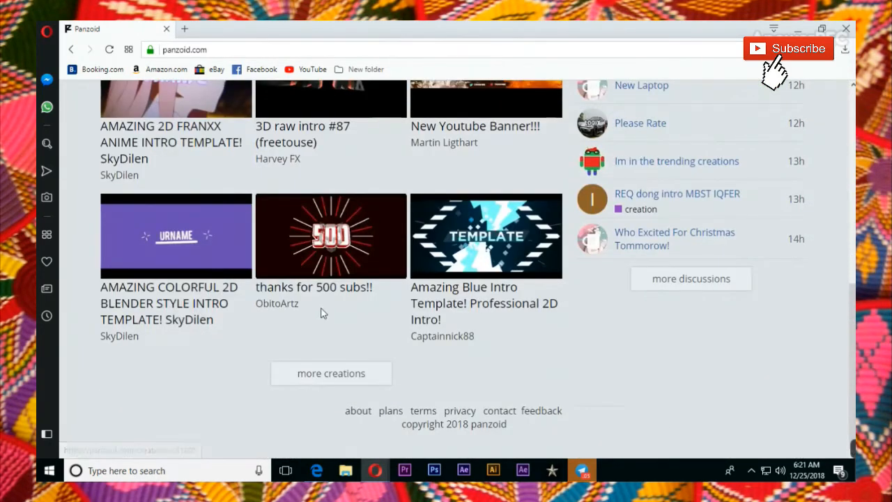
{"action": "scroll", "coordinate": [322, 316], "scroll_direction": "up", "scroll_amount": 2}
{"action": "scroll", "coordinate": [319, 316], "scroll_direction": "up", "scroll_amount": 2}
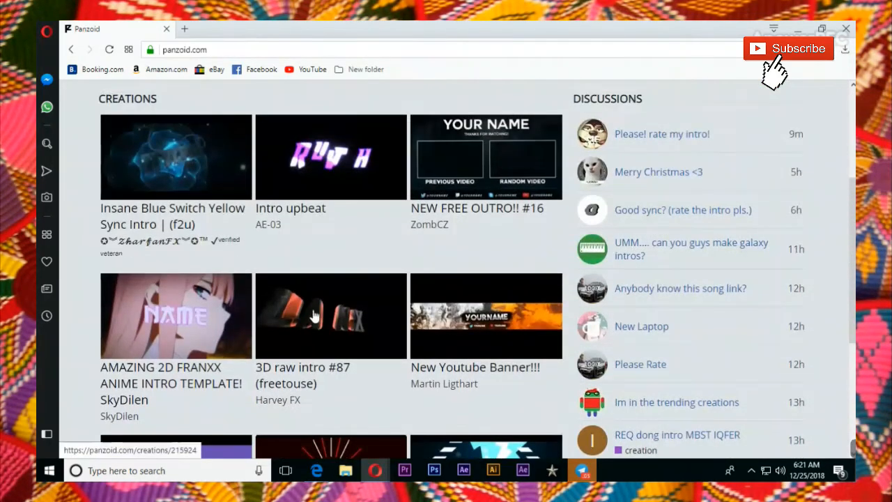
{"action": "left_click", "coordinate": [314, 315]}
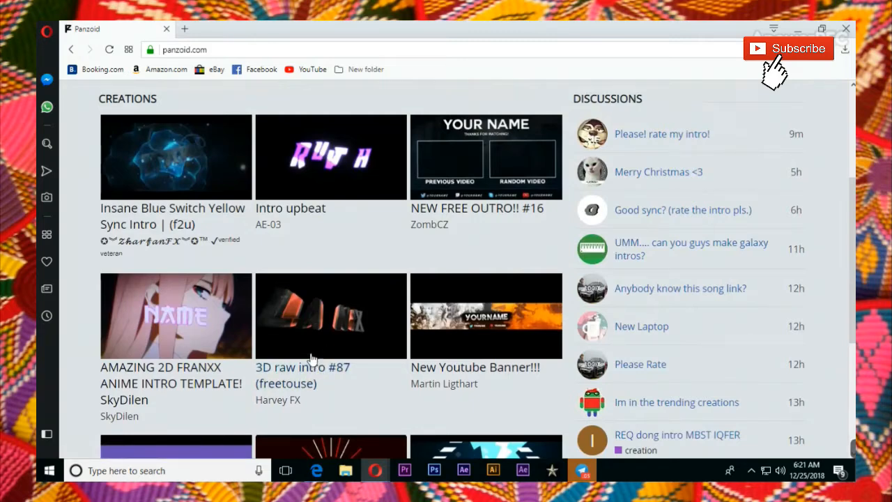
{"action": "scroll", "coordinate": [314, 370], "scroll_direction": "up", "scroll_amount": 3}
{"action": "scroll", "coordinate": [293, 369], "scroll_direction": "down", "scroll_amount": 4}
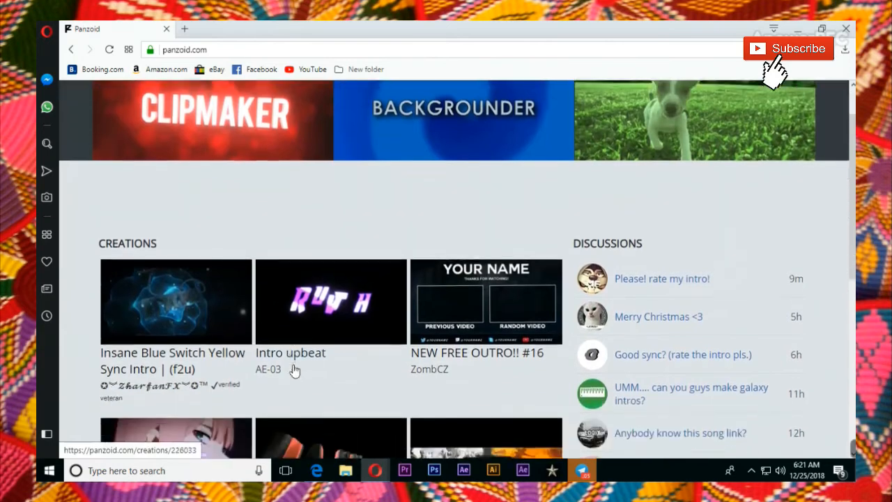
{"action": "left_click", "coordinate": [333, 289]}
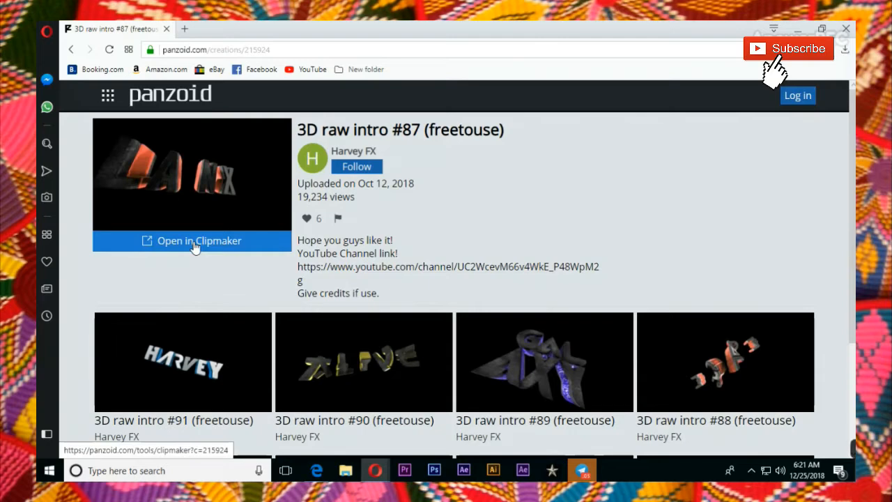
{"action": "left_click", "coordinate": [195, 248]}
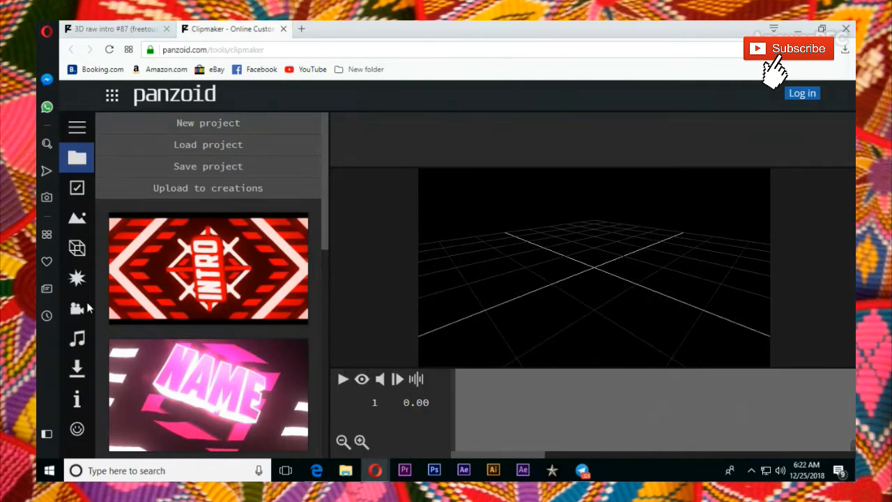
- Look through Clipmaker's sample creations, the project's basic settings and its object list
{"action": "scroll", "coordinate": [225, 340], "scroll_direction": "down", "scroll_amount": 10}
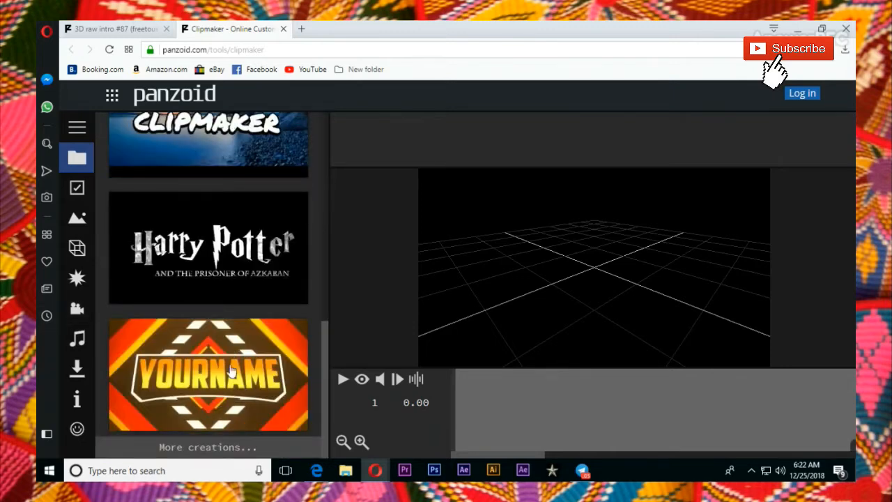
{"action": "scroll", "coordinate": [219, 383], "scroll_direction": "down", "scroll_amount": 5}
{"action": "scroll", "coordinate": [219, 383], "scroll_direction": "up", "scroll_amount": 5}
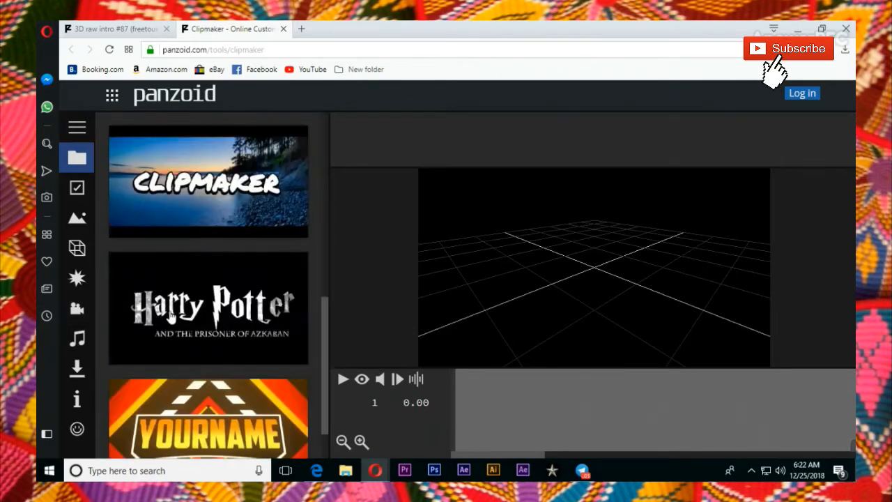
{"action": "scroll", "coordinate": [172, 315], "scroll_direction": "up", "scroll_amount": 10}
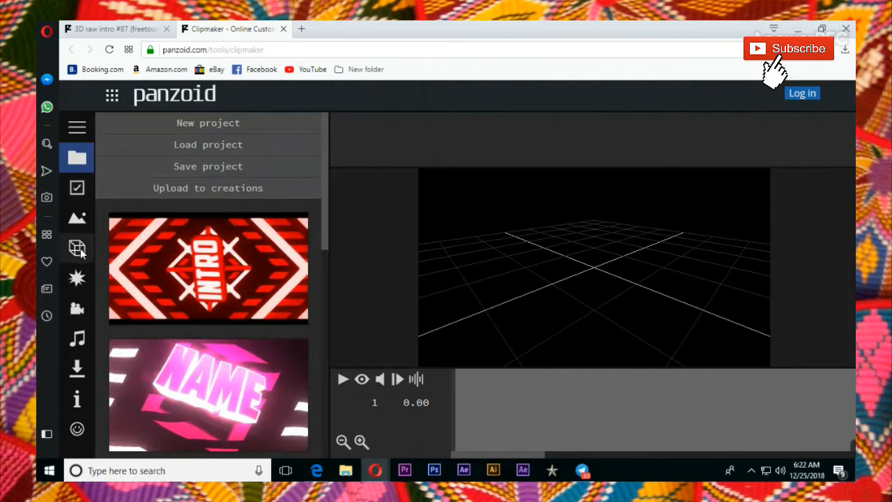
{"action": "left_click", "coordinate": [79, 250]}
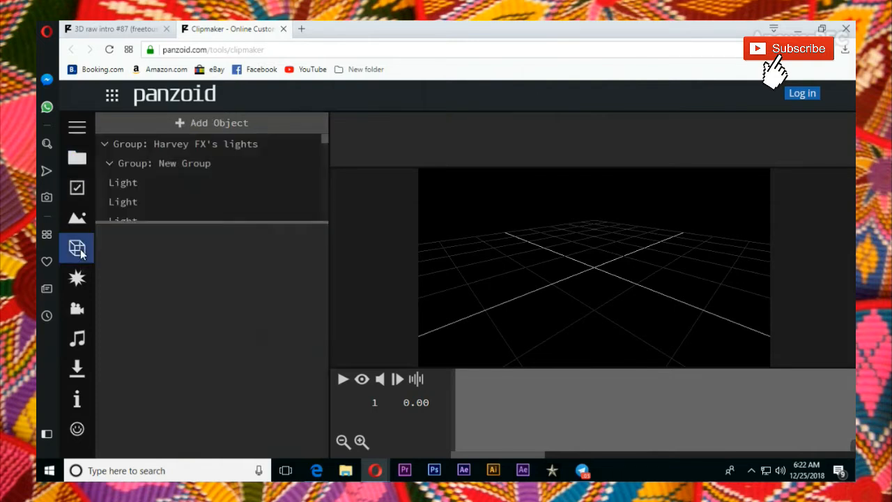
{"action": "left_click", "coordinate": [79, 190]}
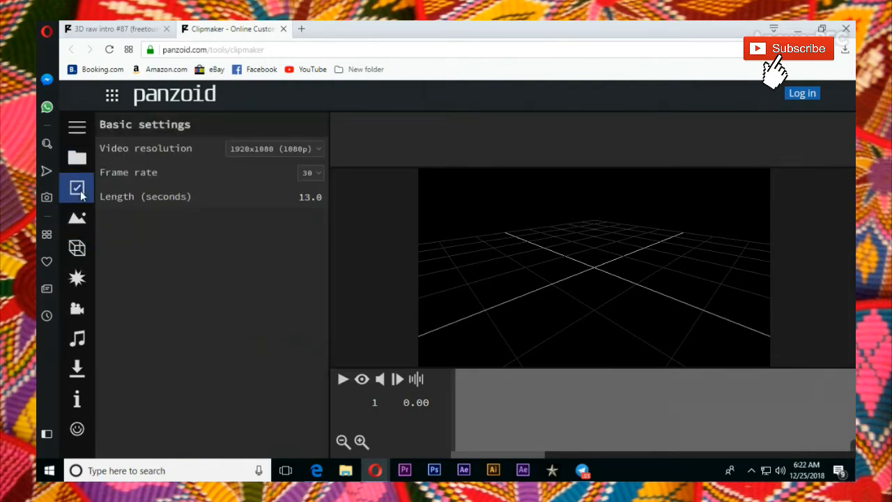
{"action": "left_click", "coordinate": [77, 249]}
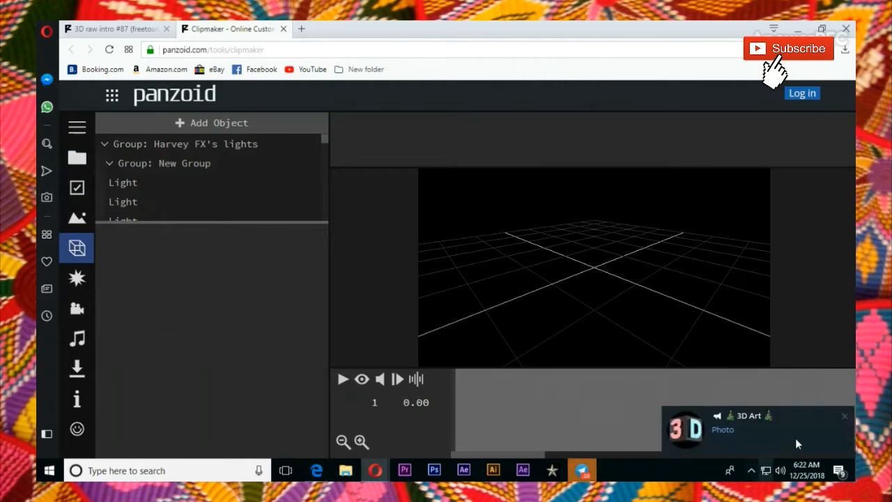
- Play the intro with the render preview and pause it near the end, dismissing the desktop notifications
{"action": "left_click", "coordinate": [846, 421]}
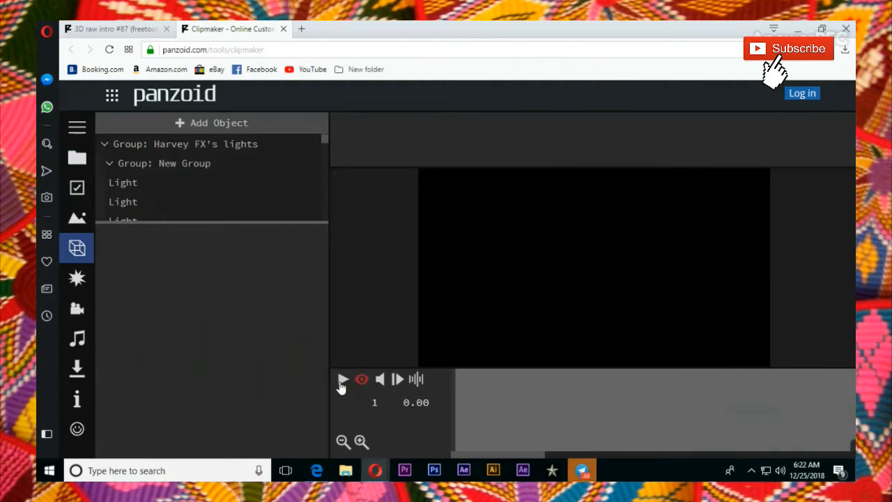
{"action": "left_click", "coordinate": [342, 380]}
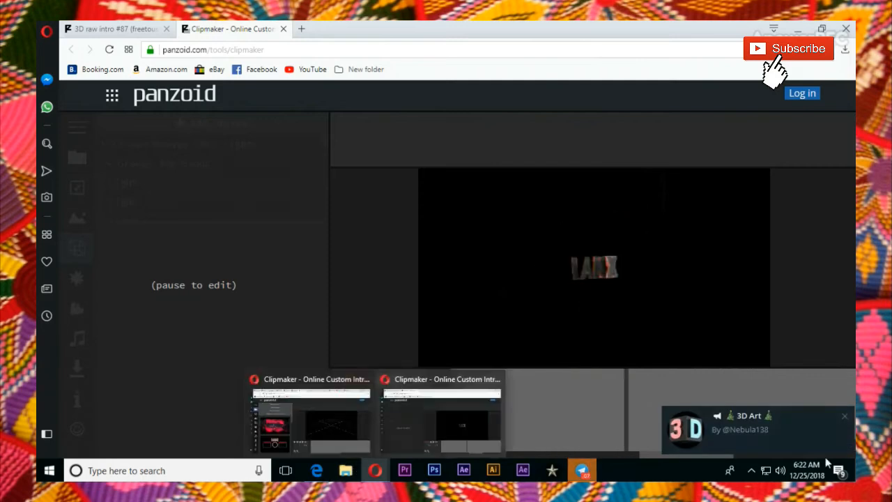
{"action": "left_click", "coordinate": [844, 417]}
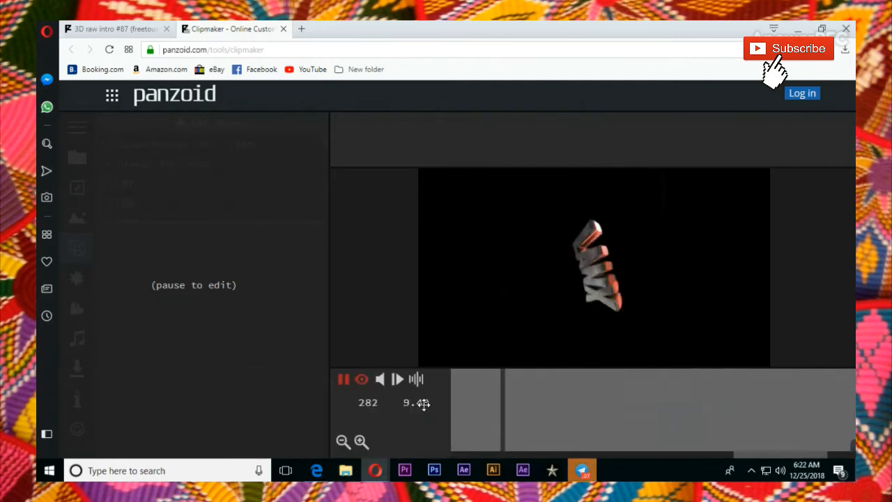
{"action": "left_click", "coordinate": [342, 380]}
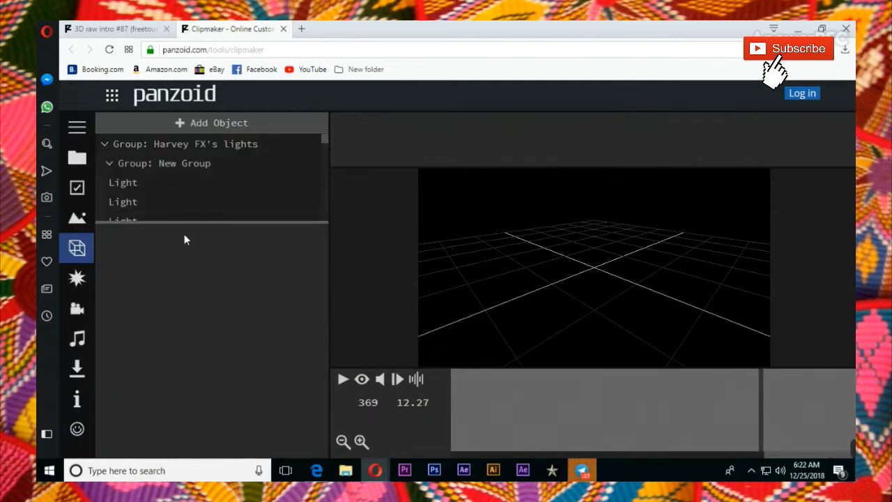
- Enlarge the object list and select the first 3D text object for the letter A
{"action": "left_click_drag", "start_coordinate": [204, 222], "coordinate": [208, 325]}
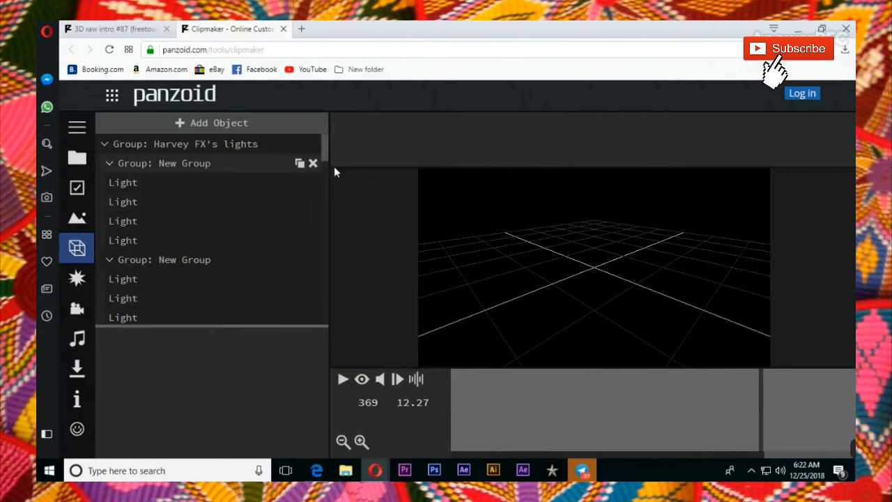
{"action": "scroll", "coordinate": [318, 242], "scroll_direction": "down", "scroll_amount": 5}
{"action": "scroll", "coordinate": [317, 242], "scroll_direction": "down", "scroll_amount": 10}
{"action": "scroll", "coordinate": [313, 273], "scroll_direction": "up", "scroll_amount": 12}
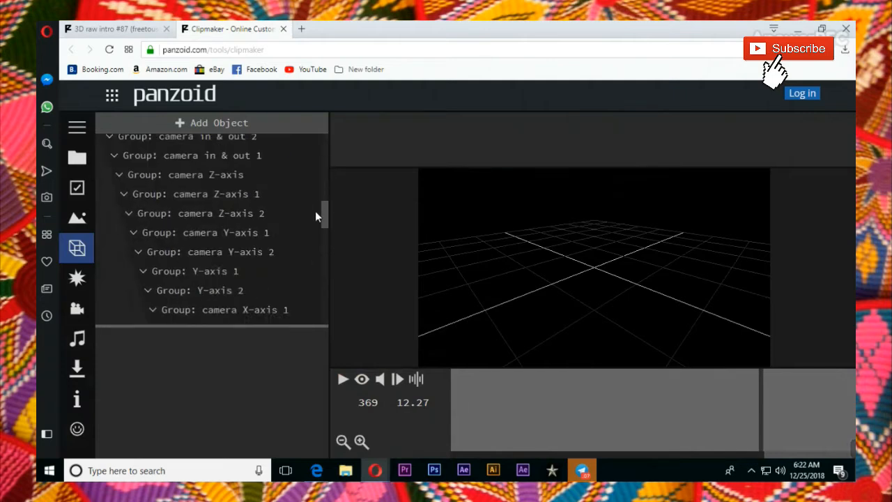
{"action": "scroll", "coordinate": [314, 201], "scroll_direction": "down", "scroll_amount": 2}
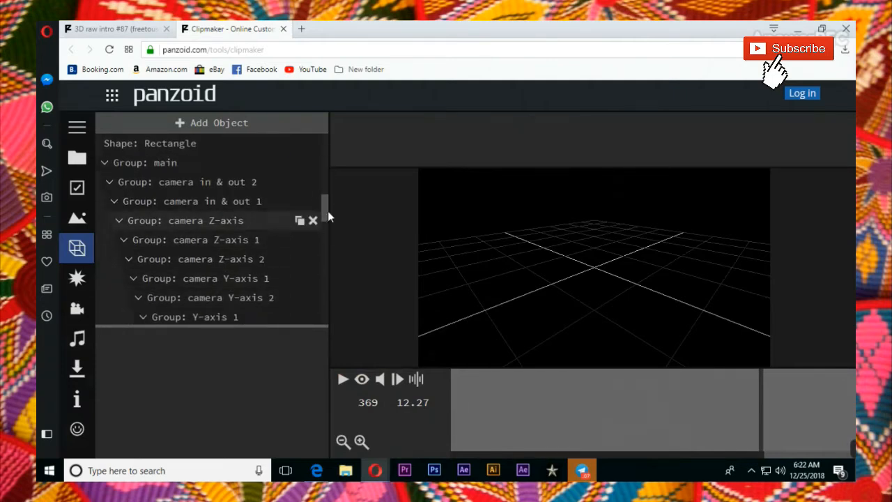
{"action": "scroll", "coordinate": [323, 242], "scroll_direction": "down", "scroll_amount": 3}
{"action": "left_click_drag", "start_coordinate": [323, 242], "coordinate": [323, 269]}
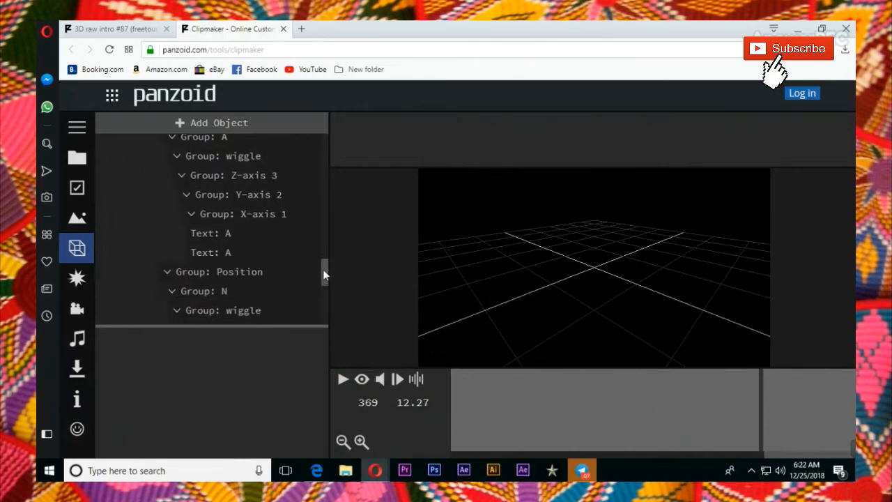
{"action": "left_click", "coordinate": [234, 234]}
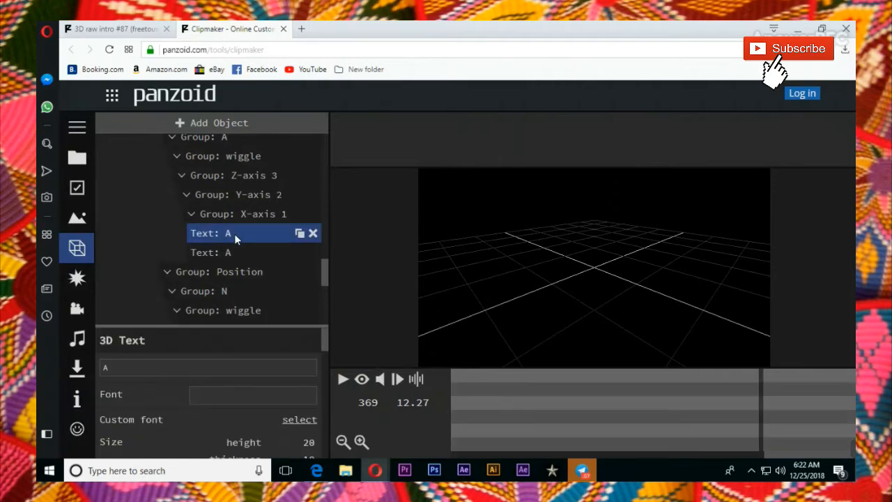
- Turn on the render preview and check the animation from the start in short bursts, pausing at frame 94
{"action": "left_click", "coordinate": [362, 380]}
{"action": "left_click", "coordinate": [343, 381]}
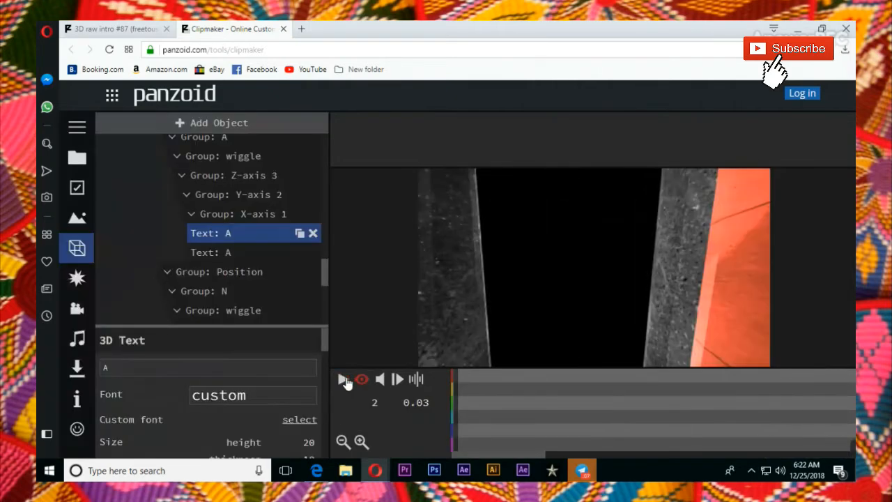
{"action": "left_click", "coordinate": [343, 382]}
{"action": "left_click", "coordinate": [343, 382]}
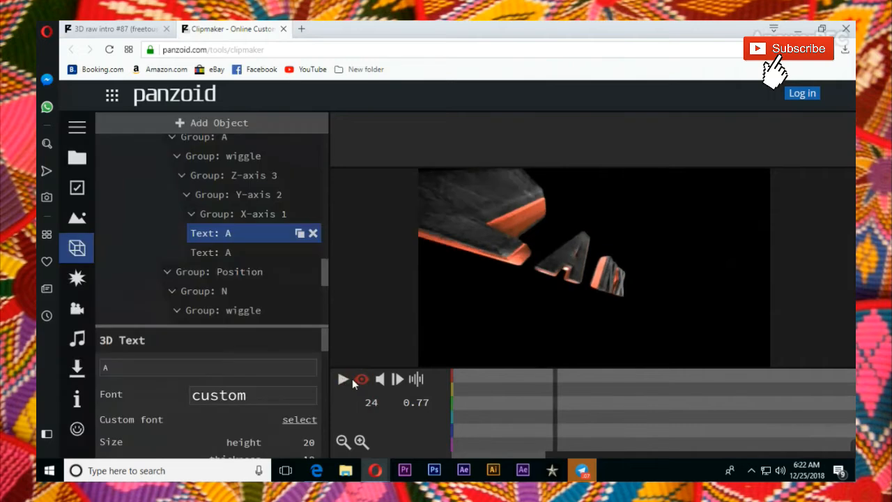
{"action": "left_click", "coordinate": [343, 382]}
{"action": "left_click", "coordinate": [344, 382]}
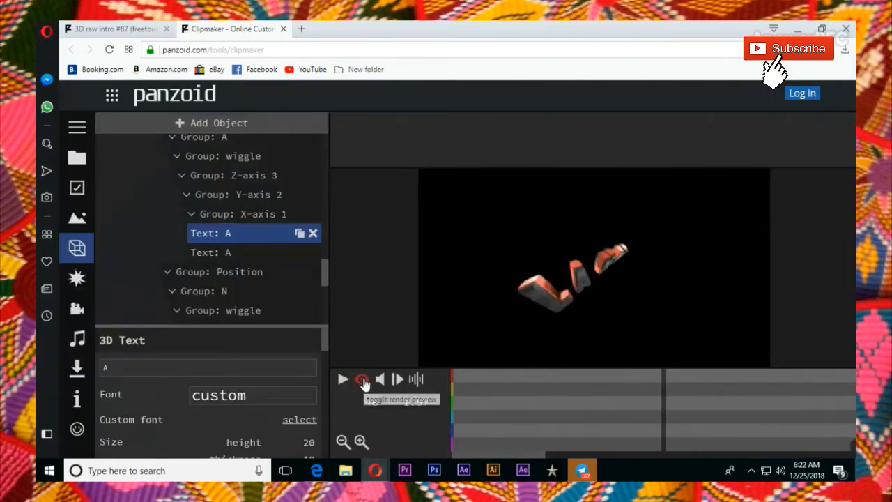
{"action": "left_click", "coordinate": [363, 380]}
{"action": "left_click", "coordinate": [363, 380]}
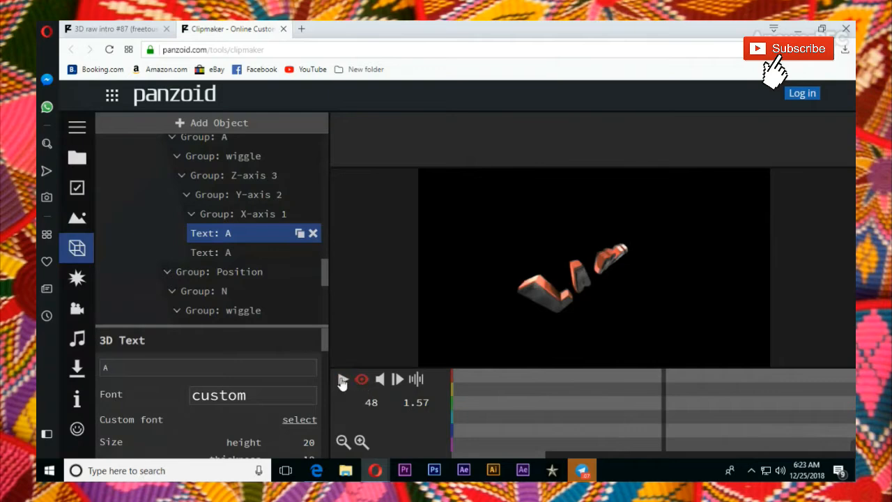
{"action": "left_click", "coordinate": [343, 381]}
{"action": "left_click", "coordinate": [342, 380]}
{"action": "left_click", "coordinate": [343, 381]}
{"action": "left_click", "coordinate": [343, 381]}
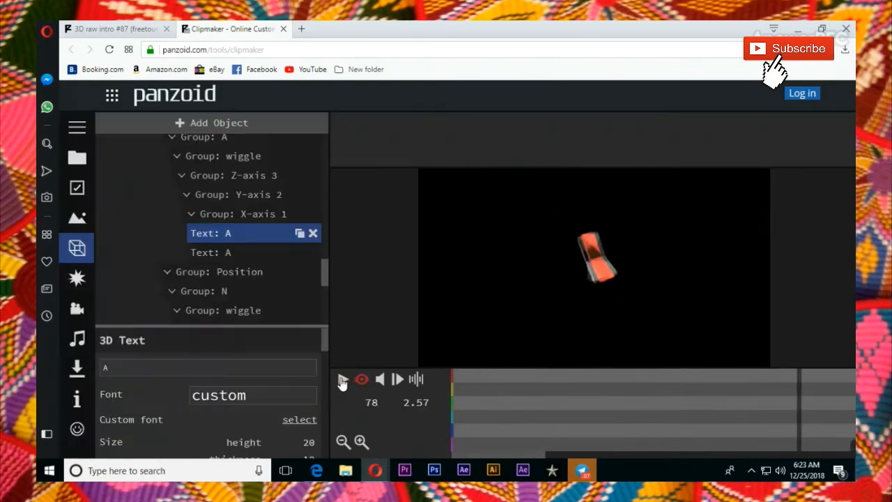
{"action": "left_click", "coordinate": [342, 380]}
{"action": "left_click", "coordinate": [342, 380]}
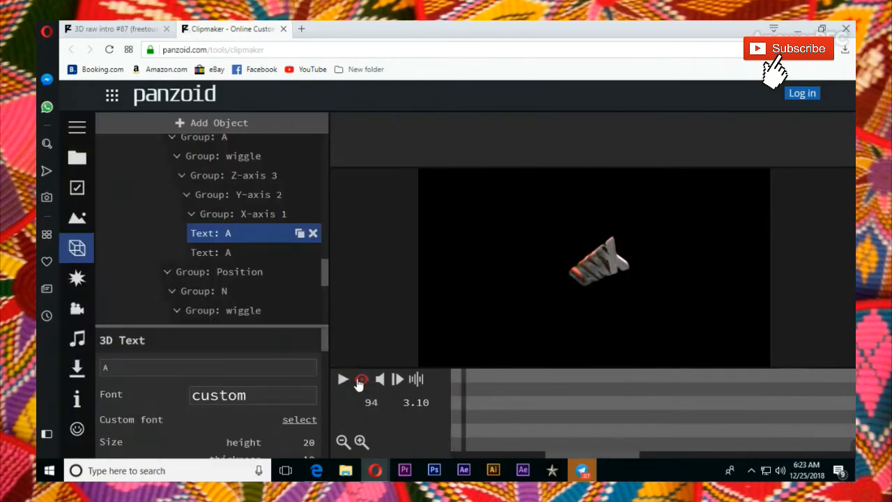
{"action": "left_click", "coordinate": [363, 380]}
{"action": "left_click", "coordinate": [362, 380]}
- Change the text of the first 3D text object in the L group to A
{"action": "left_click_drag", "start_coordinate": [324, 282], "coordinate": [326, 255]}
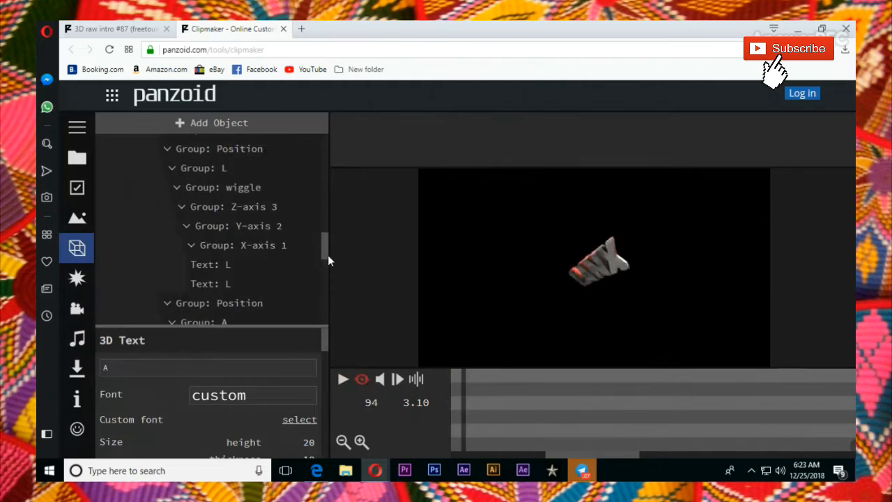
{"action": "left_click", "coordinate": [232, 269]}
{"action": "left_click", "coordinate": [114, 367]}
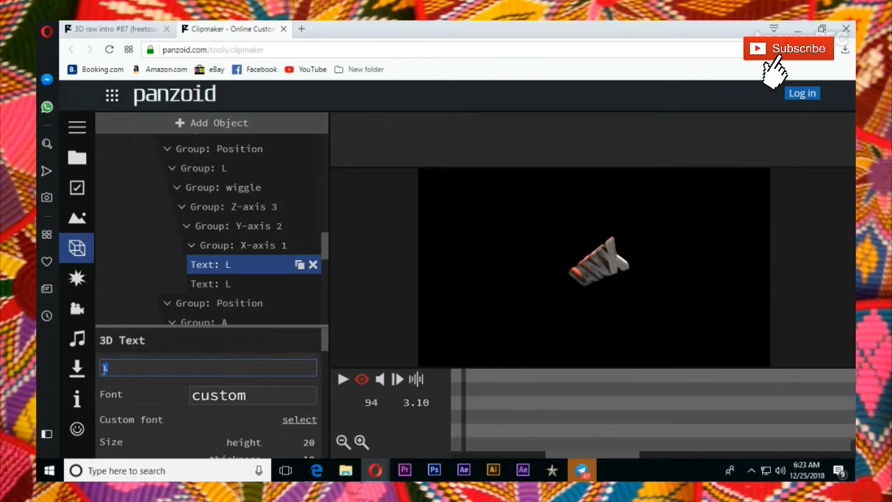
{"action": "type", "text": "A"}
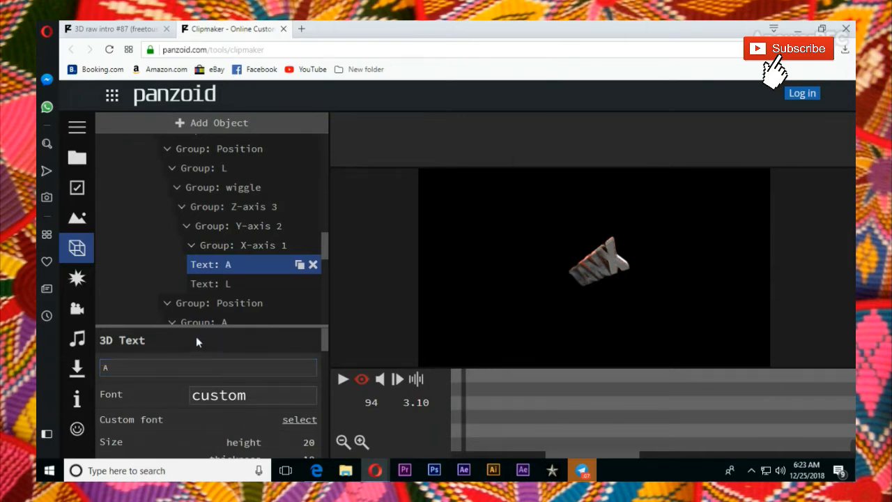
- Change the text of the second 3D text object in the L group to A
{"action": "left_click", "coordinate": [238, 285]}
{"action": "left_click_drag", "start_coordinate": [115, 362], "coordinate": [101, 373]}
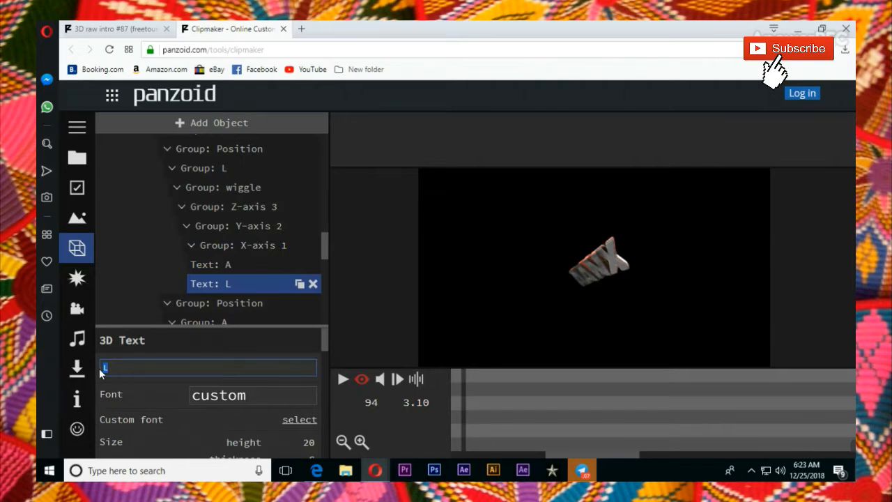
{"action": "left_click", "coordinate": [271, 345]}
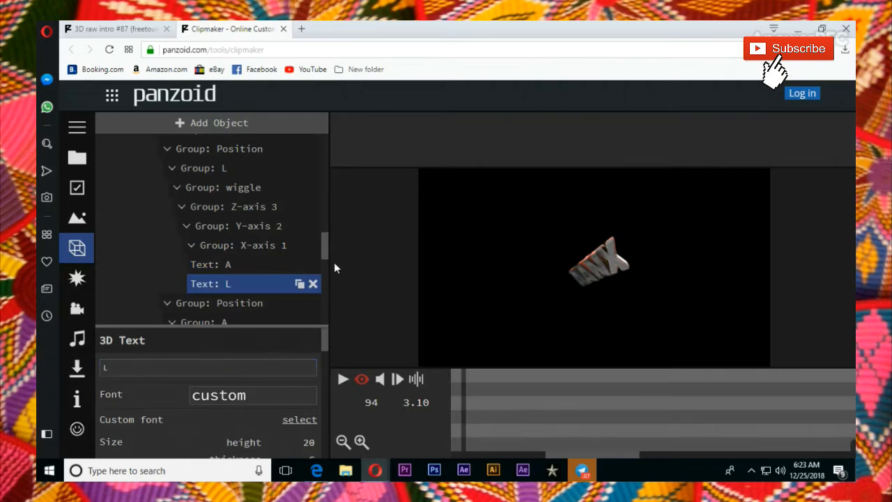
{"action": "left_click_drag", "start_coordinate": [325, 241], "coordinate": [324, 267]}
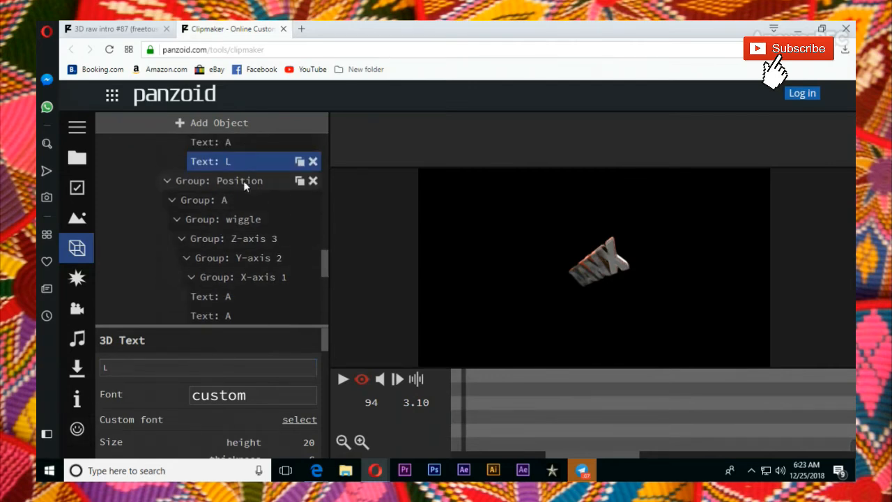
{"action": "double_click", "coordinate": [105, 367]}
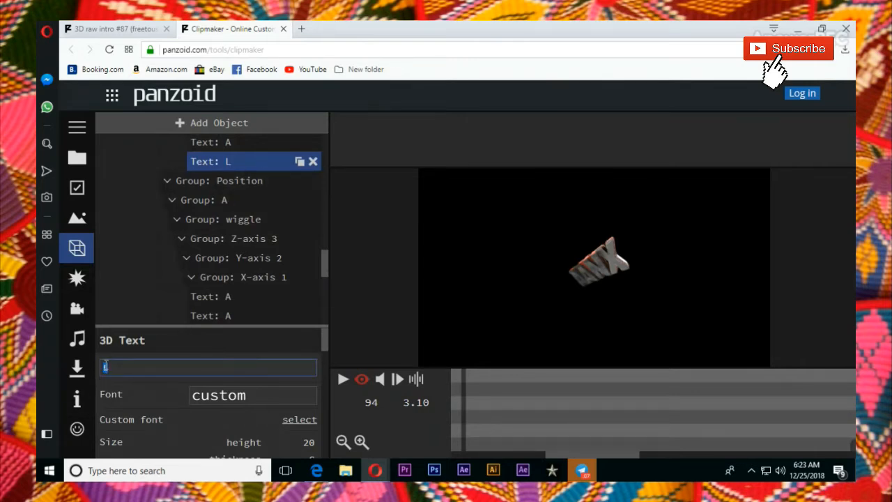
{"action": "left_click", "coordinate": [188, 350]}
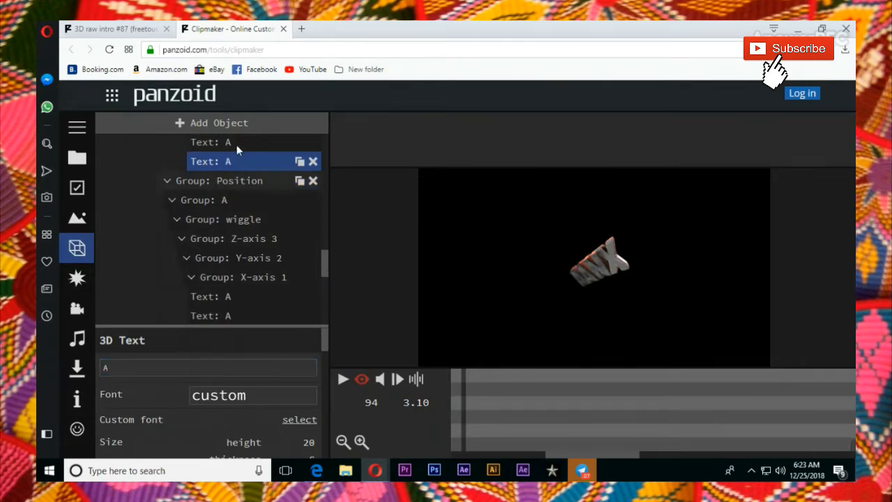
- Change the text of both 3D text objects in the A group to F
{"action": "left_click", "coordinate": [239, 296]}
{"action": "left_click", "coordinate": [110, 368]}
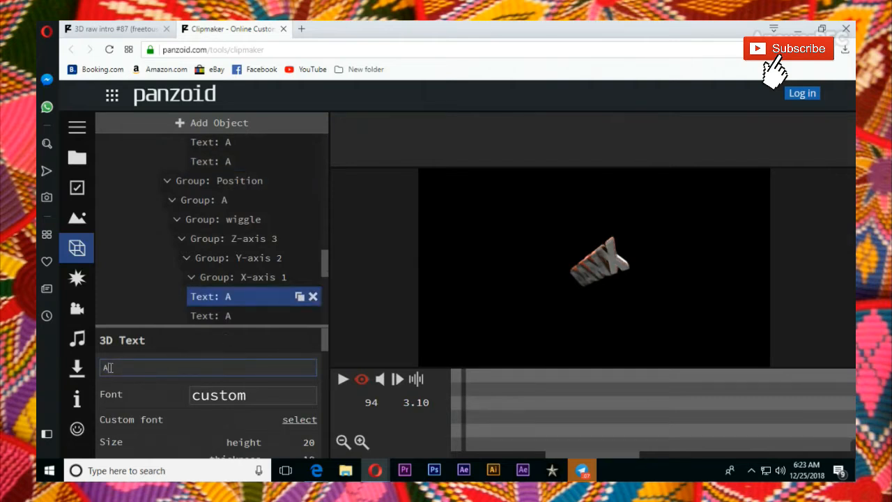
{"action": "double_click", "coordinate": [109, 367]}
{"action": "left_click", "coordinate": [240, 314]}
{"action": "double_click", "coordinate": [105, 368]}
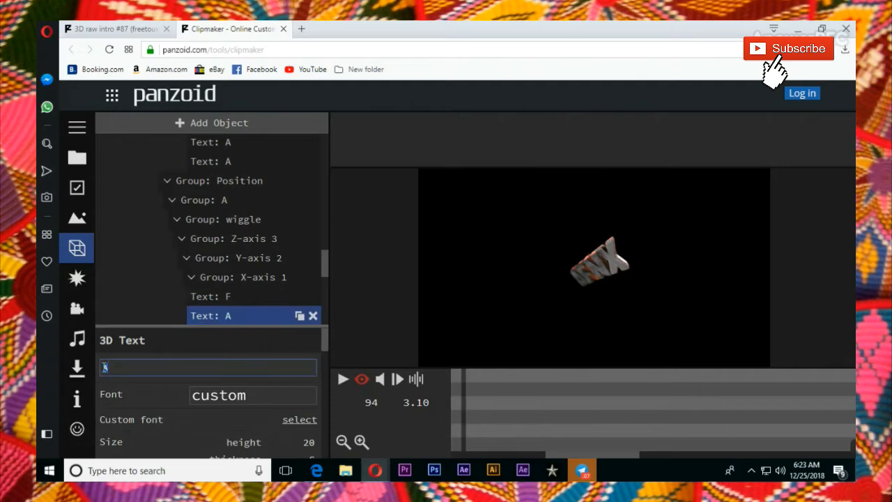
{"action": "type", "text": "F"}
{"action": "left_click", "coordinate": [203, 339]}
- Change the text of both 3D text objects in the N group to R
{"action": "scroll", "coordinate": [324, 276], "scroll_direction": "down", "scroll_amount": 2}
{"action": "left_click_drag", "start_coordinate": [324, 280], "coordinate": [325, 287]}
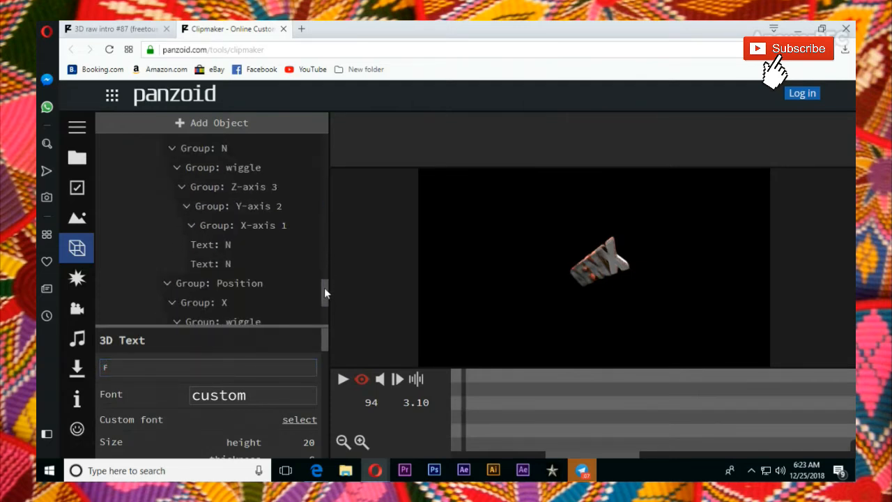
{"action": "left_click", "coordinate": [237, 246]}
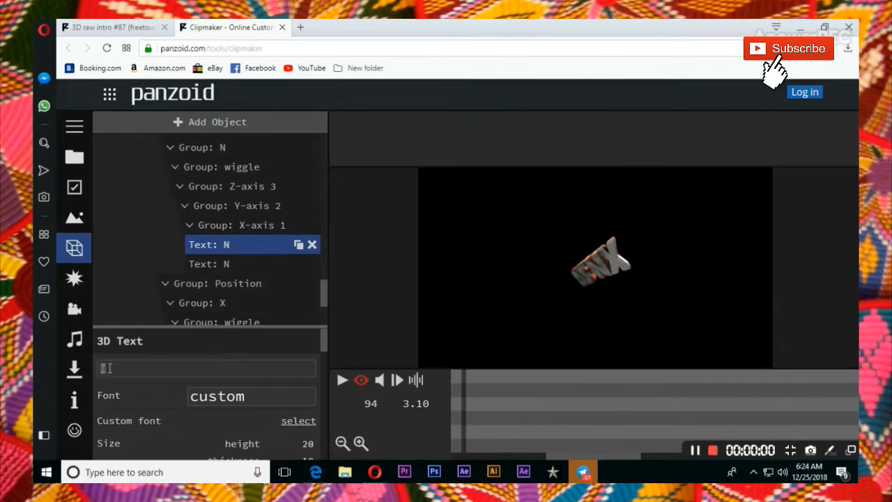
{"action": "double_click", "coordinate": [108, 368]}
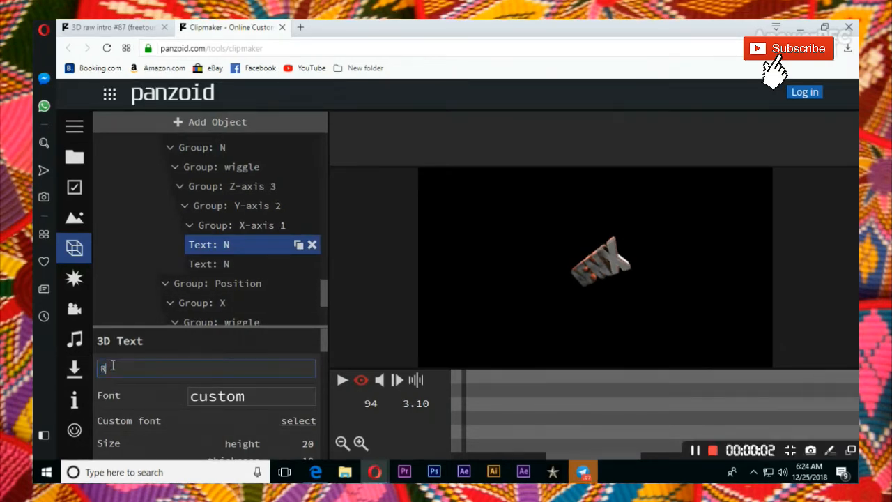
{"action": "left_click", "coordinate": [230, 264]}
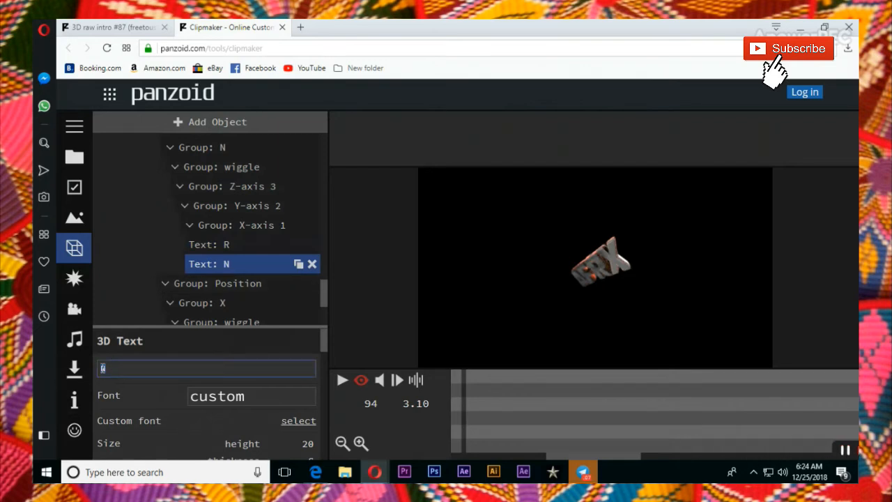
{"action": "double_click", "coordinate": [103, 368]}
{"action": "type", "text": "R"}
{"action": "left_click", "coordinate": [259, 349]}
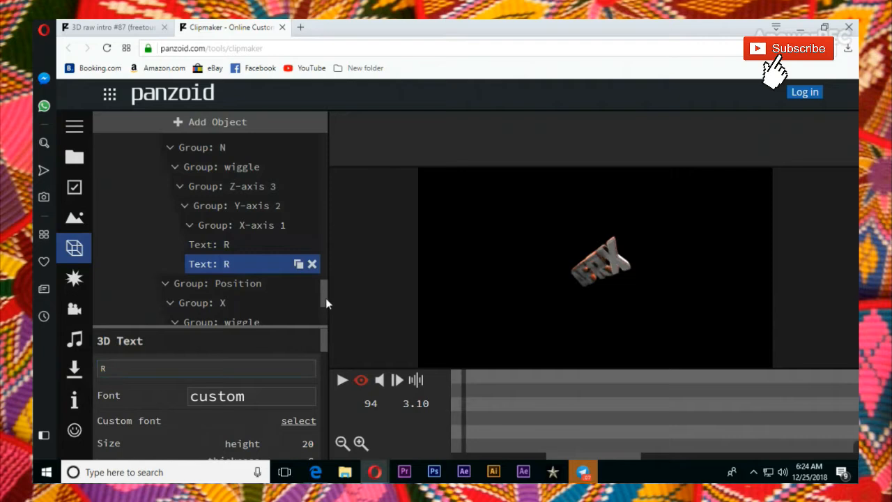
- Change the text of both 3D text objects in the X group to O
{"action": "left_click_drag", "start_coordinate": [326, 297], "coordinate": [323, 319]}
{"action": "left_click", "coordinate": [213, 277]}
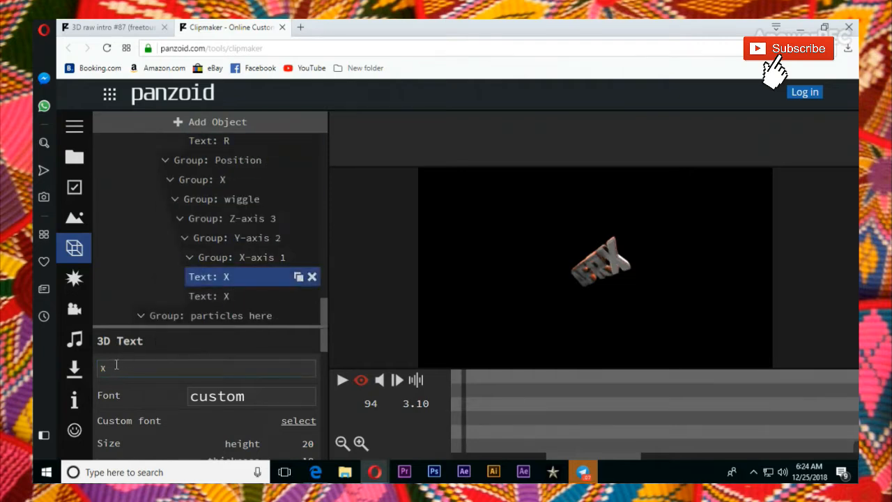
{"action": "left_click_drag", "start_coordinate": [112, 370], "coordinate": [100, 369]}
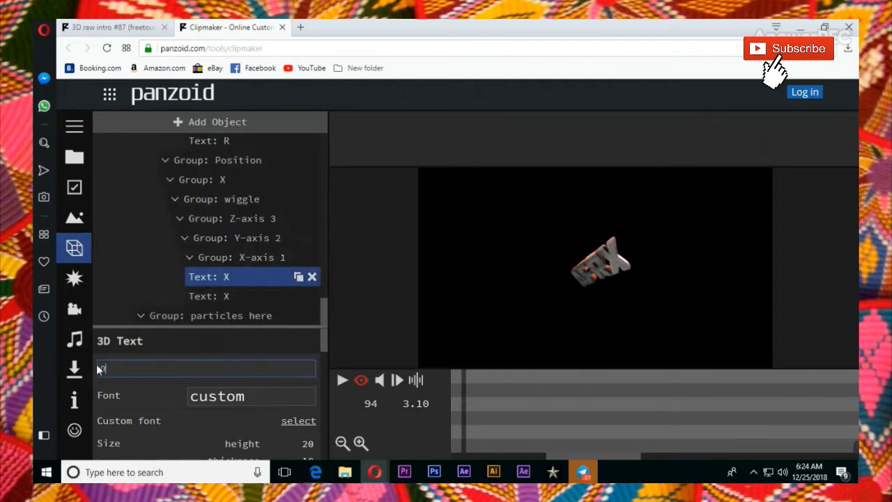
{"action": "type", "text": "0"}
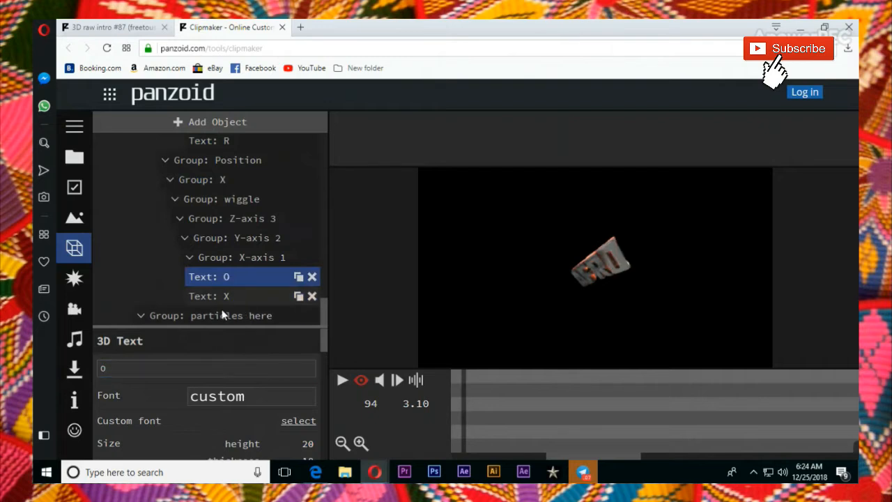
{"action": "left_click", "coordinate": [223, 297]}
{"action": "left_click_drag", "start_coordinate": [113, 371], "coordinate": [98, 373]}
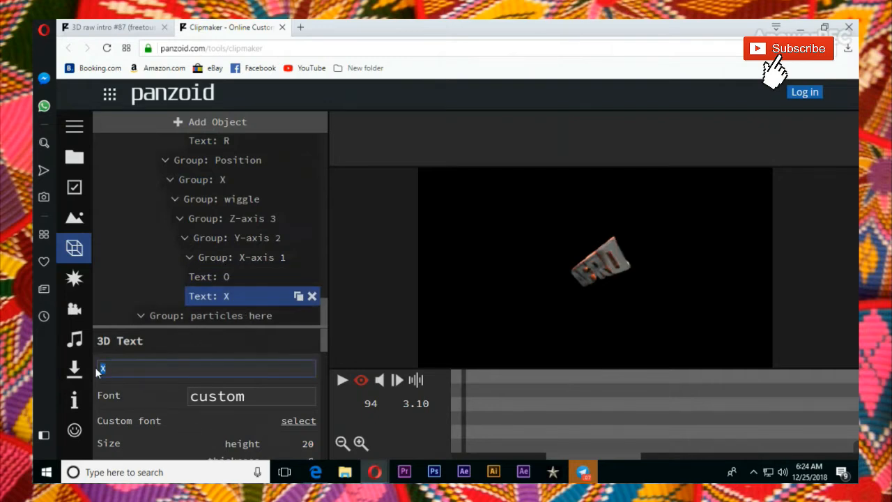
{"action": "type", "text": "0"}
{"action": "left_click", "coordinate": [245, 349]}
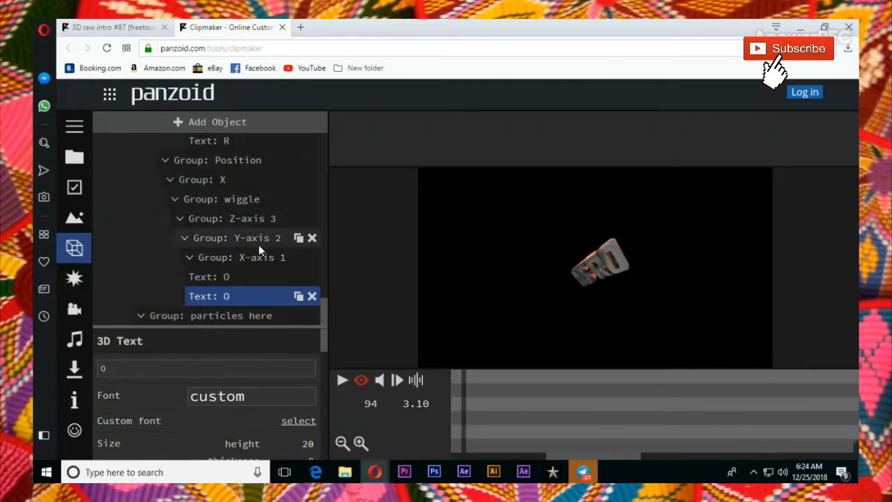
- Look through the object list and the selected 3D text's font, size, bevel and material color settings
{"action": "scroll", "coordinate": [281, 240], "scroll_direction": "up", "scroll_amount": 3}
{"action": "scroll", "coordinate": [282, 243], "scroll_direction": "up", "scroll_amount": 10}
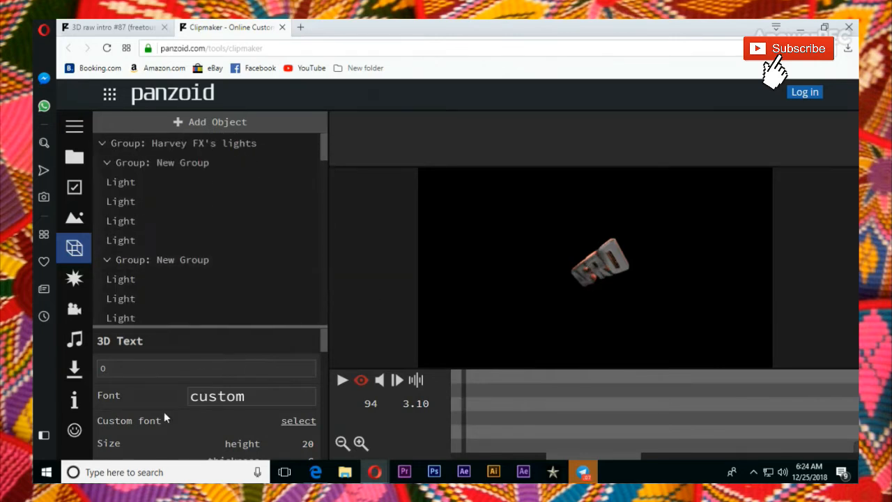
{"action": "scroll", "coordinate": [260, 372], "scroll_direction": "down", "scroll_amount": 1}
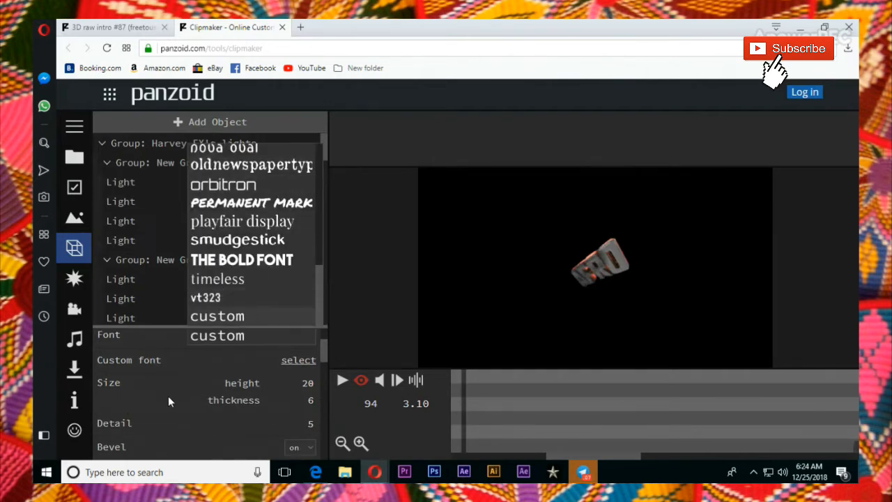
{"action": "scroll", "coordinate": [209, 391], "scroll_direction": "down", "scroll_amount": 1}
{"action": "scroll", "coordinate": [230, 400], "scroll_direction": "up", "scroll_amount": 2}
{"action": "scroll", "coordinate": [231, 430], "scroll_direction": "down", "scroll_amount": 2}
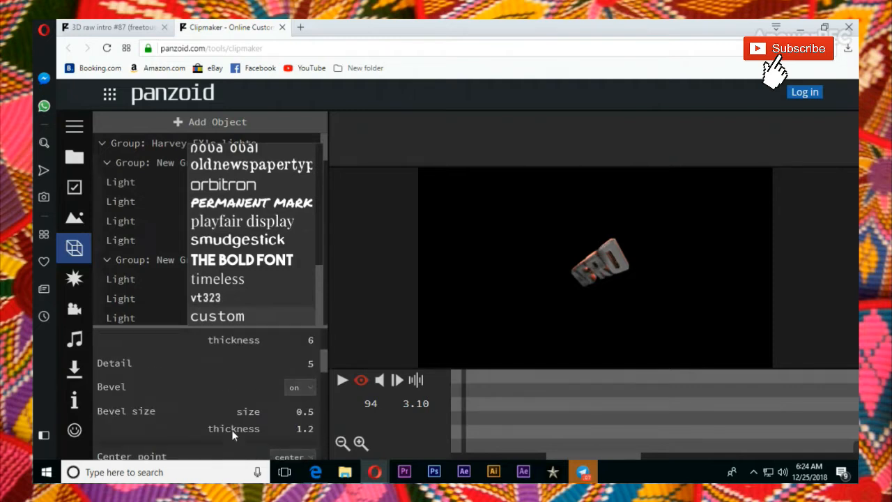
{"action": "scroll", "coordinate": [266, 403], "scroll_direction": "down", "scroll_amount": 2}
{"action": "scroll", "coordinate": [264, 415], "scroll_direction": "down", "scroll_amount": 3}
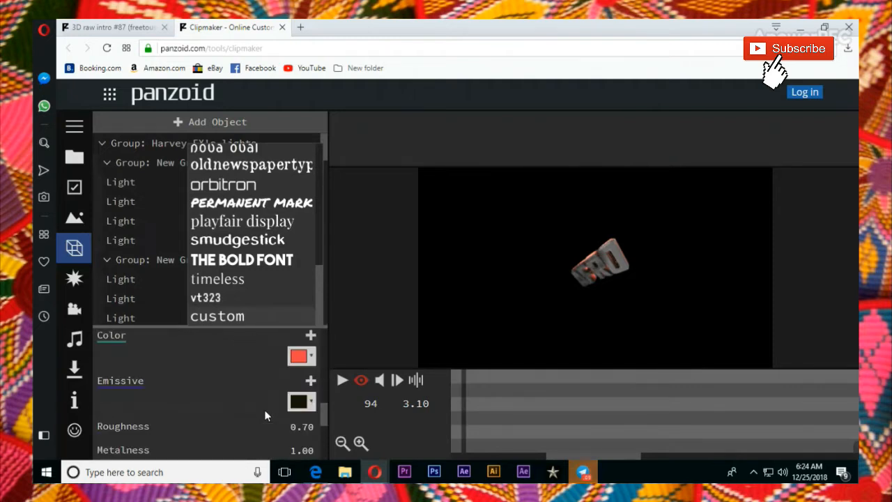
{"action": "scroll", "coordinate": [265, 417], "scroll_direction": "down", "scroll_amount": 3}
{"action": "scroll", "coordinate": [264, 417], "scroll_direction": "up", "scroll_amount": 10}
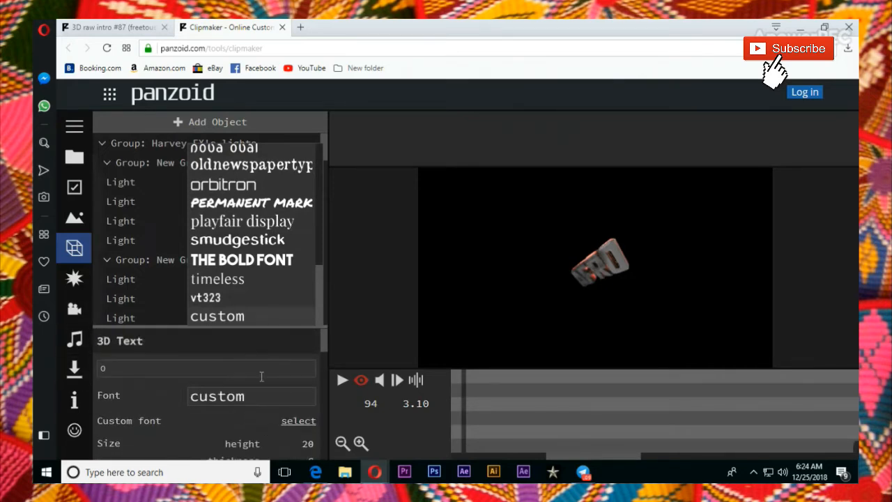
- Check the video length in the basic settings and set the video resolution to 2560x1440 (2k)
{"action": "left_click", "coordinate": [74, 187]}
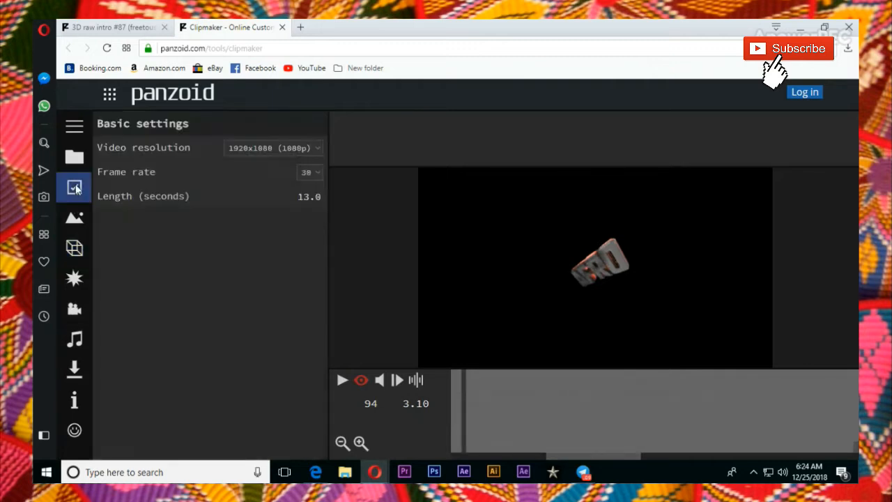
{"action": "left_click", "coordinate": [307, 199]}
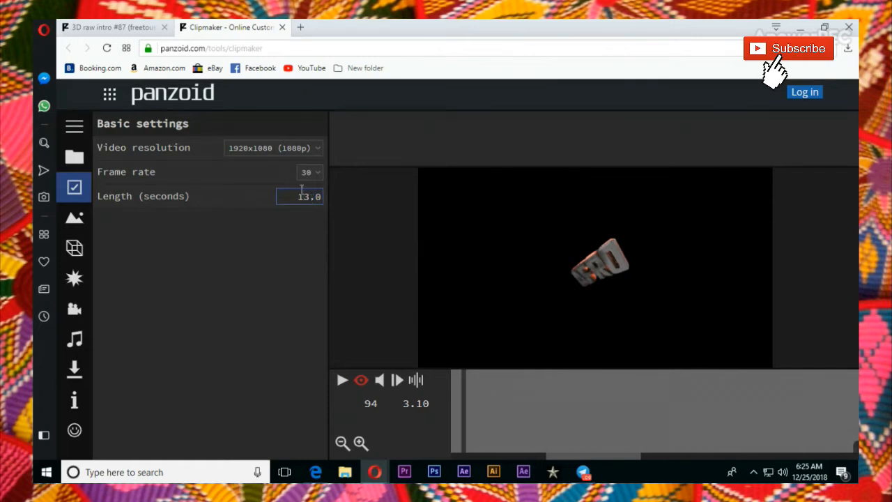
{"action": "left_click_drag", "start_coordinate": [312, 198], "coordinate": [286, 198]}
{"action": "left_click", "coordinate": [286, 213]}
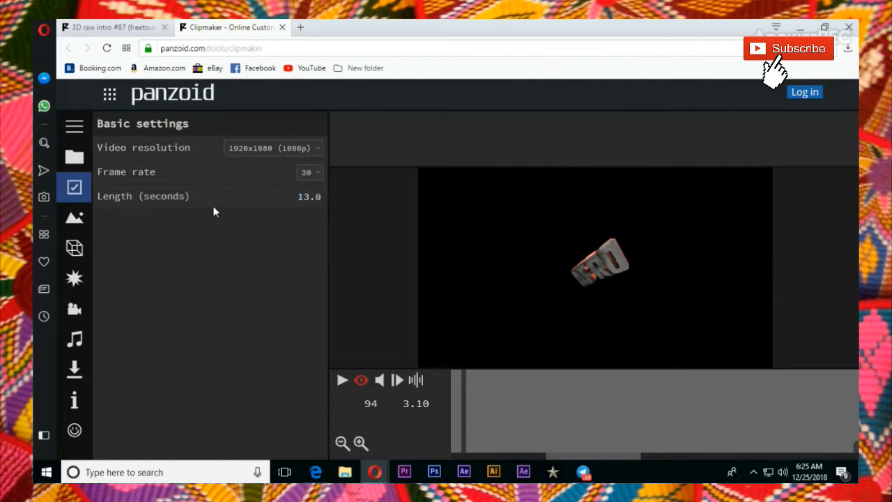
{"action": "left_click", "coordinate": [272, 153]}
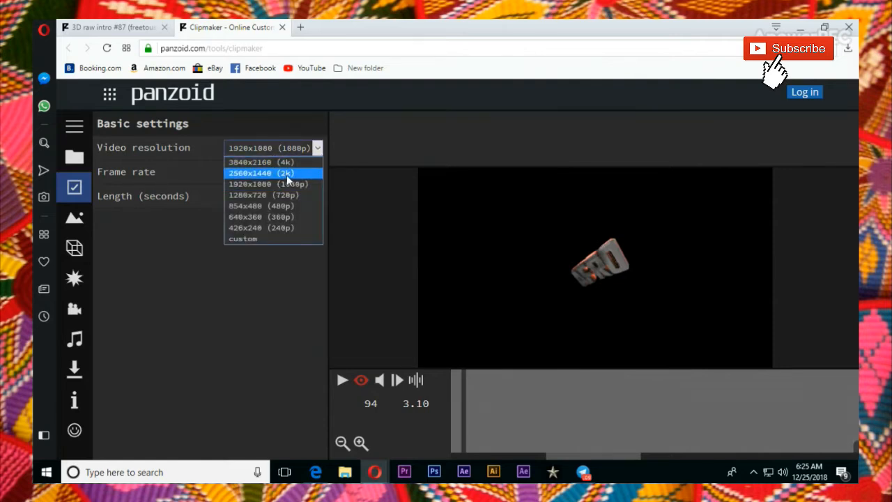
{"action": "left_click", "coordinate": [287, 175]}
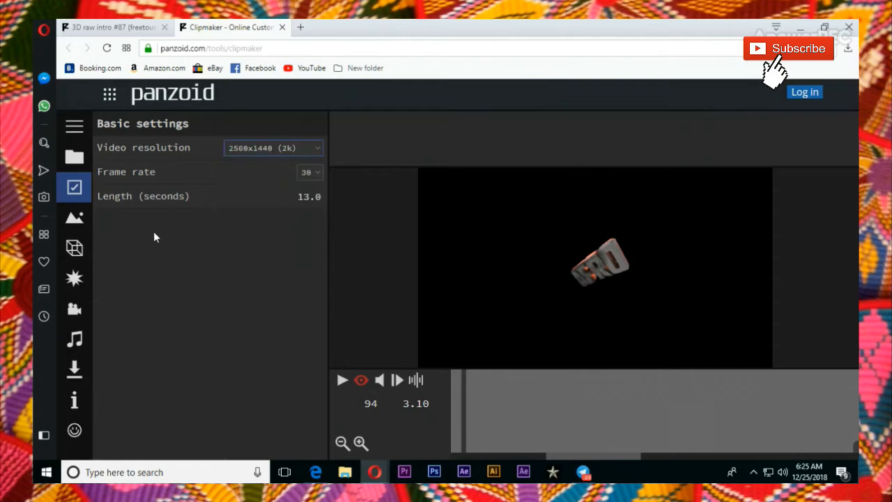
- Look over the scene choices, the objects and the camera animation settings
{"action": "left_click", "coordinate": [76, 219]}
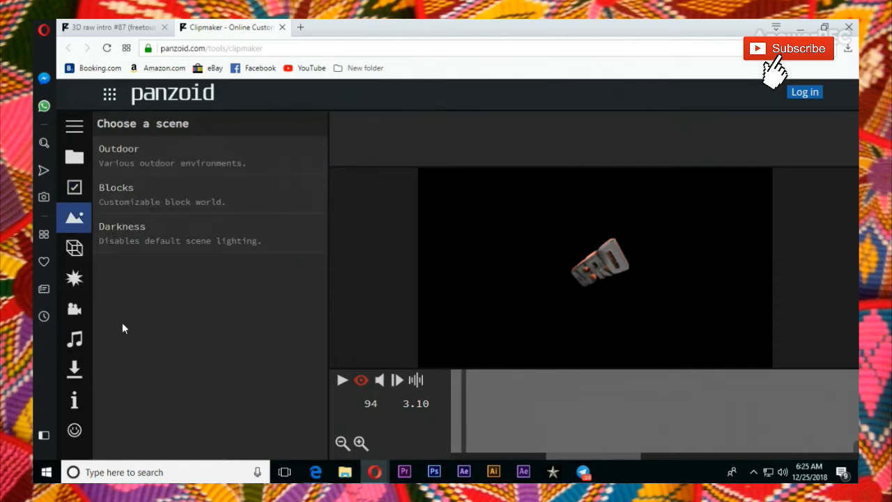
{"action": "left_click", "coordinate": [75, 249]}
{"action": "left_click", "coordinate": [76, 309]}
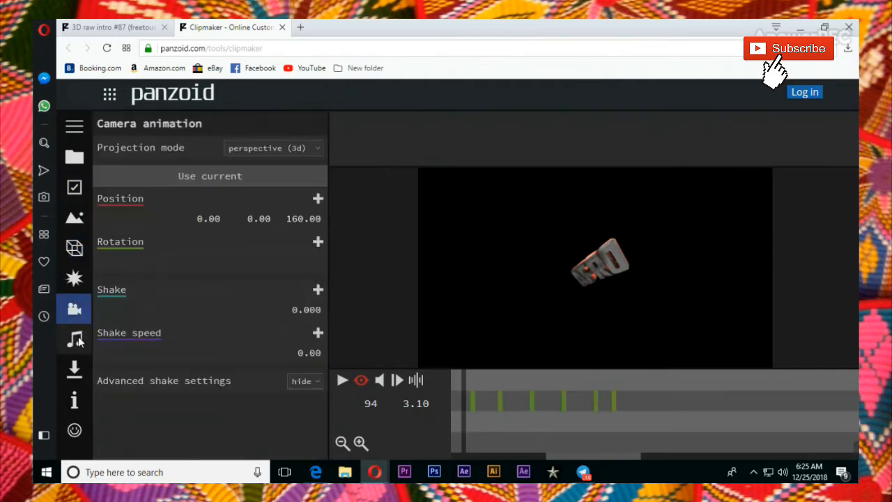
- Load the MIKE FLASH JEGNA audio file from the Telegram Desktop folder in Downloads as the audio track
{"action": "left_click", "coordinate": [81, 348]}
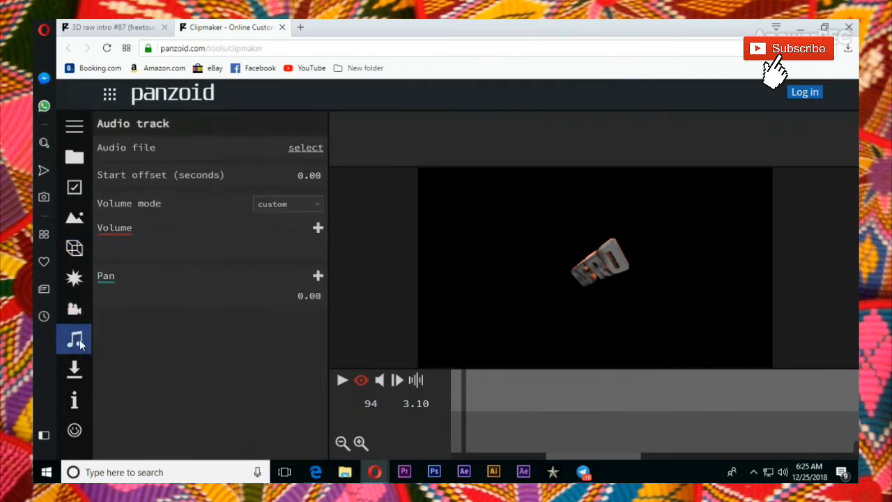
{"action": "left_click", "coordinate": [302, 148]}
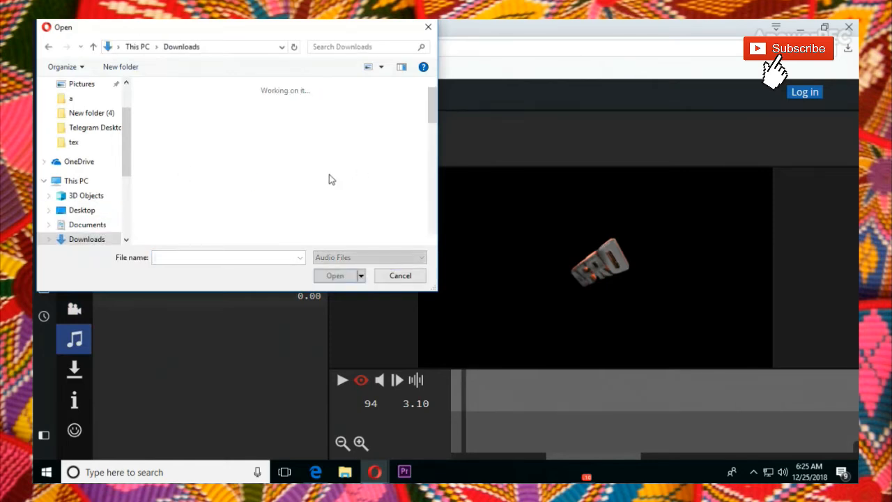
{"action": "scroll", "coordinate": [281, 194], "scroll_direction": "down", "scroll_amount": 6}
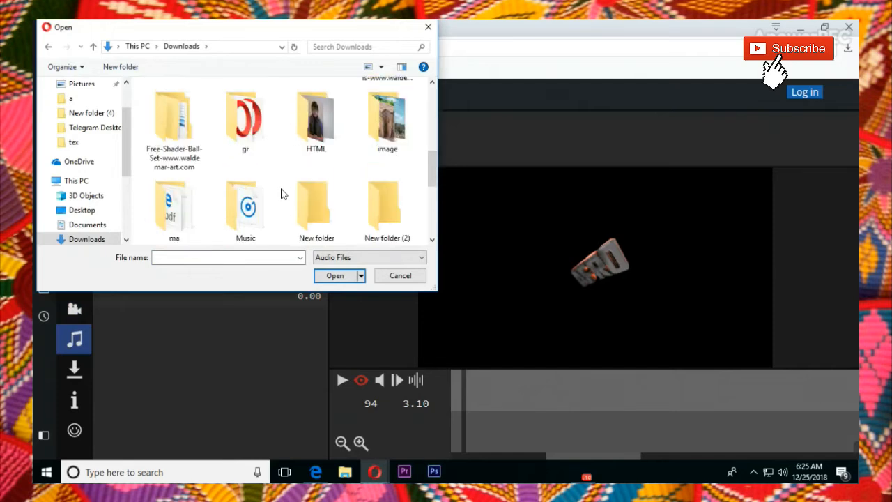
{"action": "scroll", "coordinate": [295, 194], "scroll_direction": "down", "scroll_amount": 1}
{"action": "scroll", "coordinate": [320, 206], "scroll_direction": "down", "scroll_amount": 1}
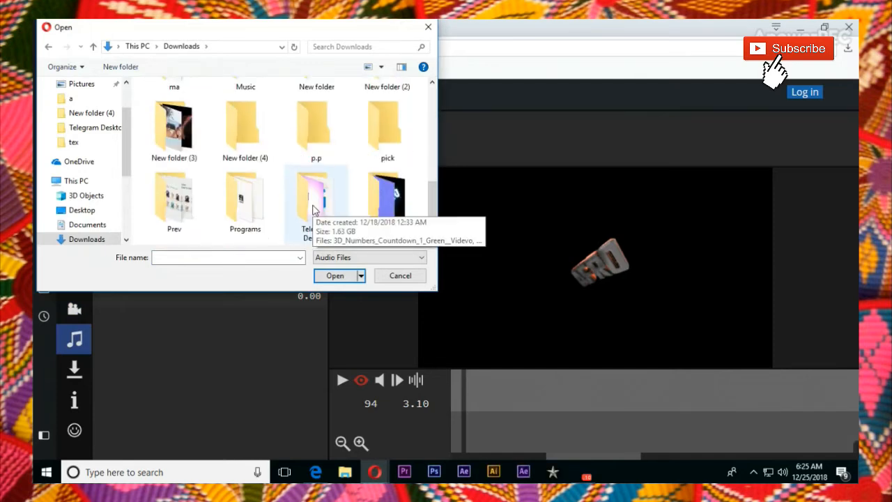
{"action": "double_click", "coordinate": [327, 211]}
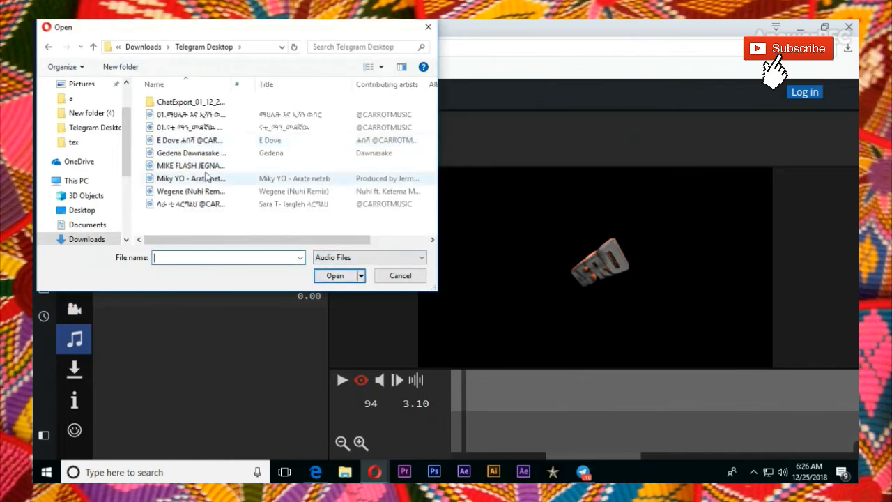
{"action": "left_click", "coordinate": [206, 166]}
{"action": "left_click", "coordinate": [330, 276]}
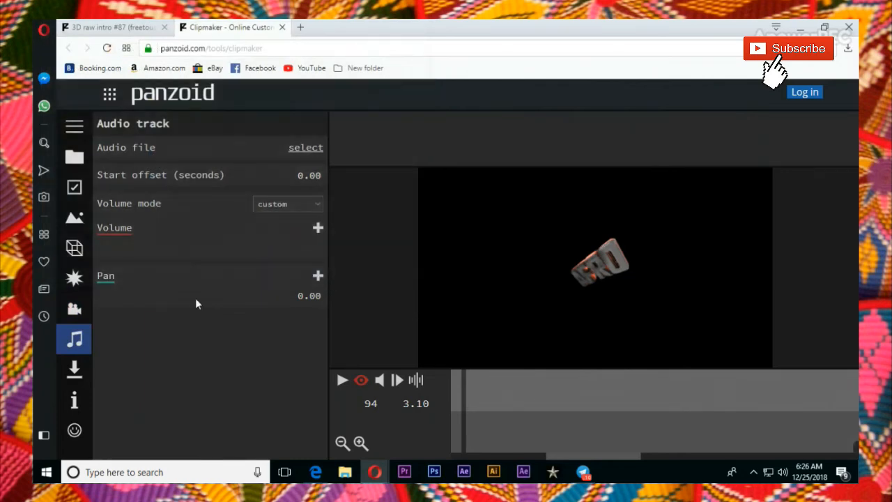
- Start the video render in balanced mode with the .mkv (vp8/opus) format
{"action": "left_click", "coordinate": [83, 377]}
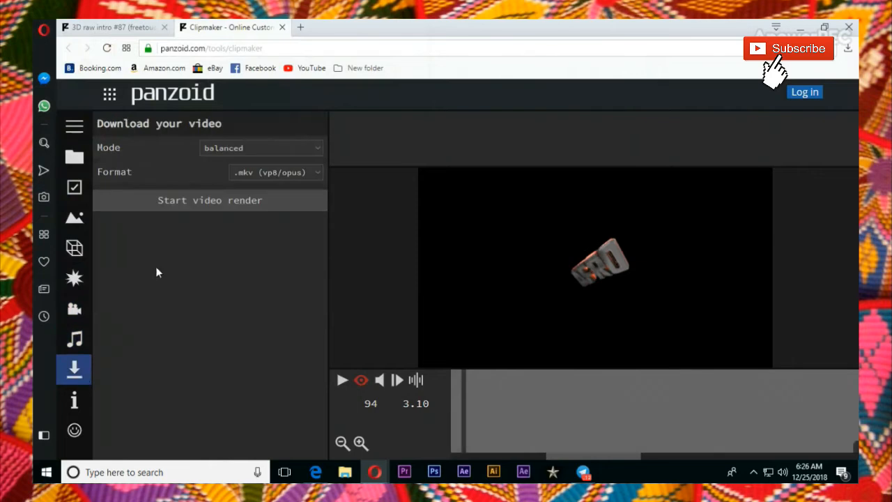
{"action": "left_click", "coordinate": [233, 209]}
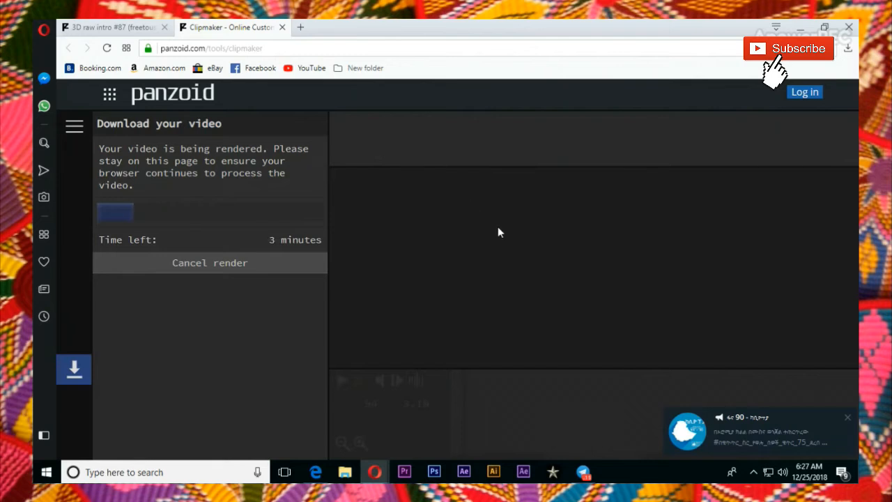
- Dismiss the desktop notification pop-ups while waiting for the video render to finish
{"action": "left_click", "coordinate": [848, 419]}
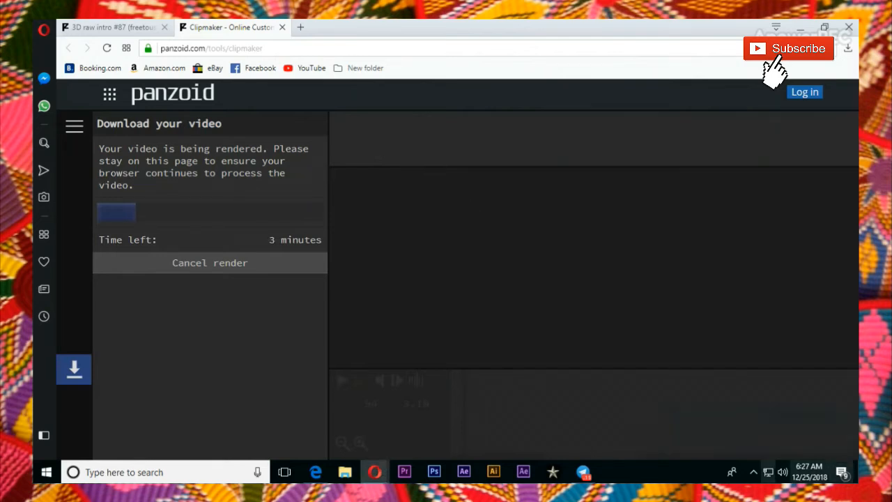
{"action": "left_click", "coordinate": [754, 476]}
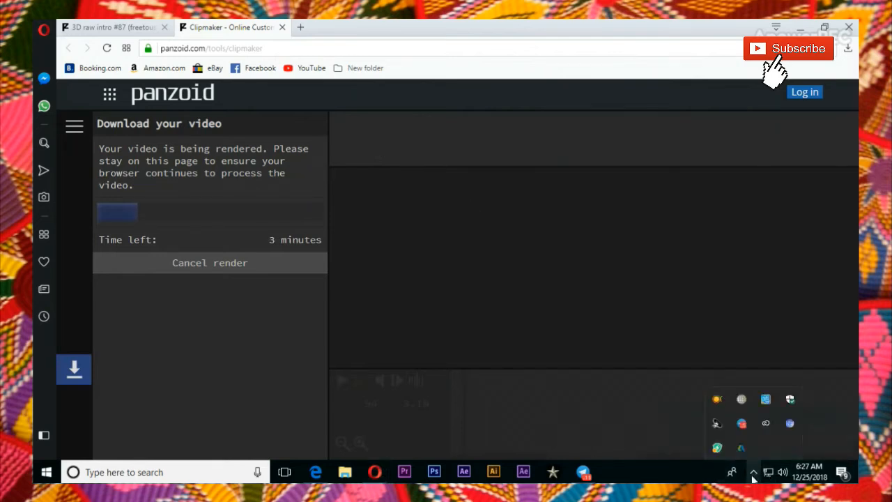
{"action": "left_click", "coordinate": [754, 474]}
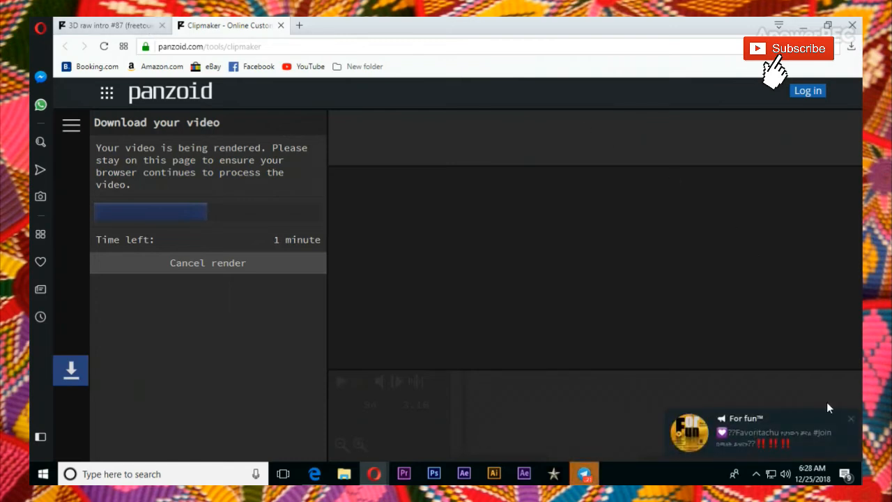
{"action": "left_click", "coordinate": [851, 420]}
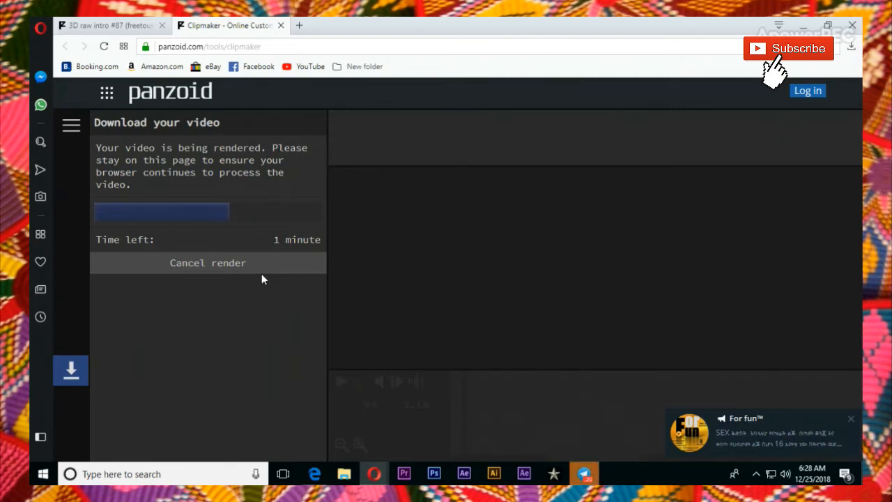
{"action": "left_click", "coordinate": [851, 419]}
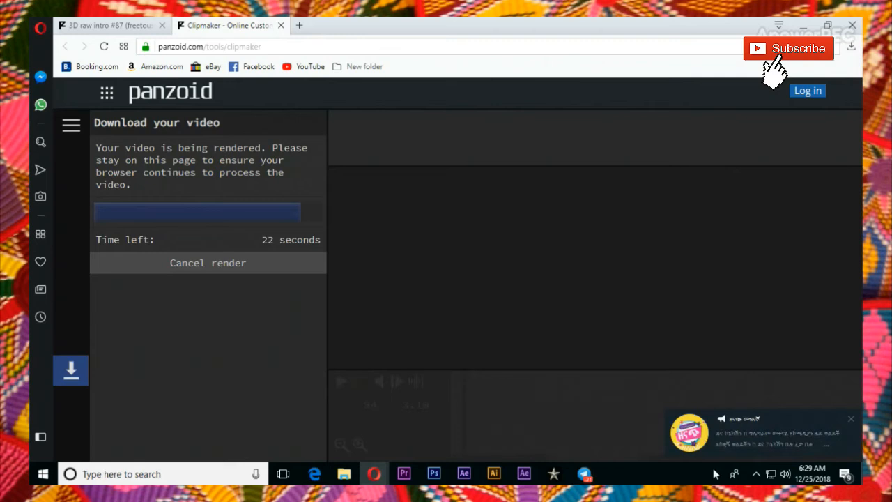
{"action": "left_click", "coordinate": [852, 420]}
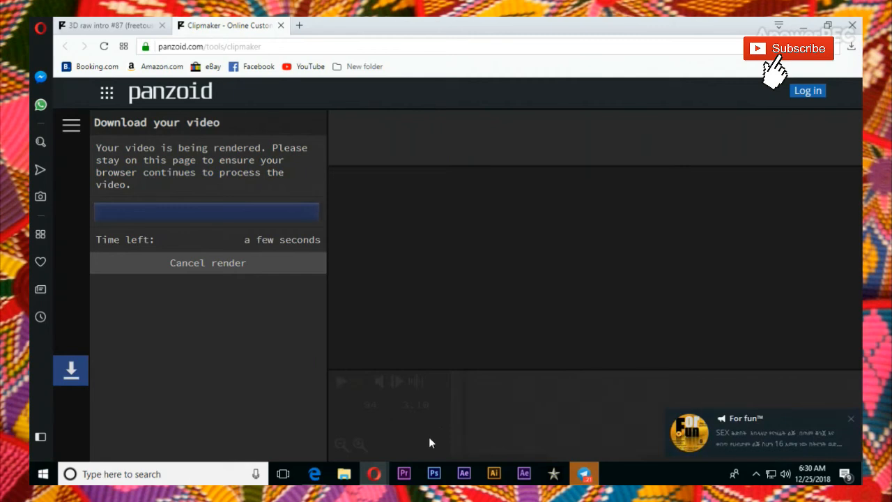
{"action": "left_click", "coordinate": [852, 419]}
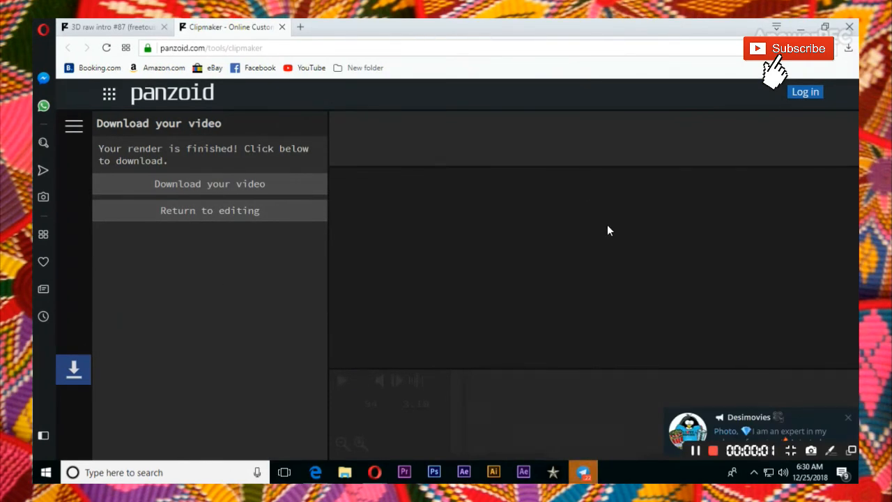
{"action": "left_click", "coordinate": [848, 418]}
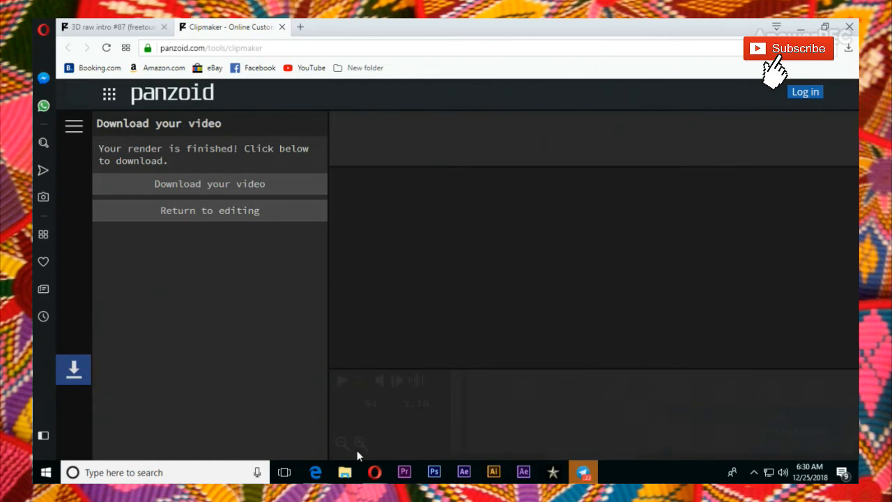
- Download the rendered video and open the folder containing the downloaded video (2).mkv file
{"action": "left_click", "coordinate": [222, 186]}
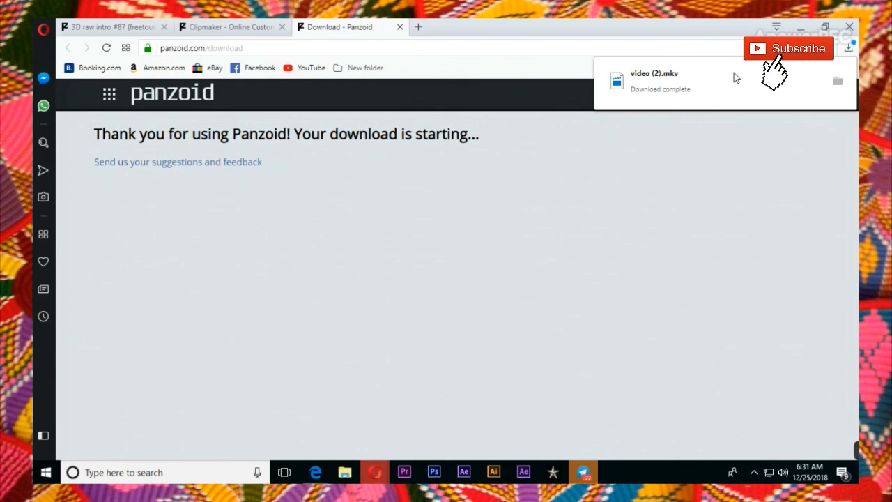
{"action": "left_click", "coordinate": [839, 85]}
{"action": "left_click", "coordinate": [840, 83]}
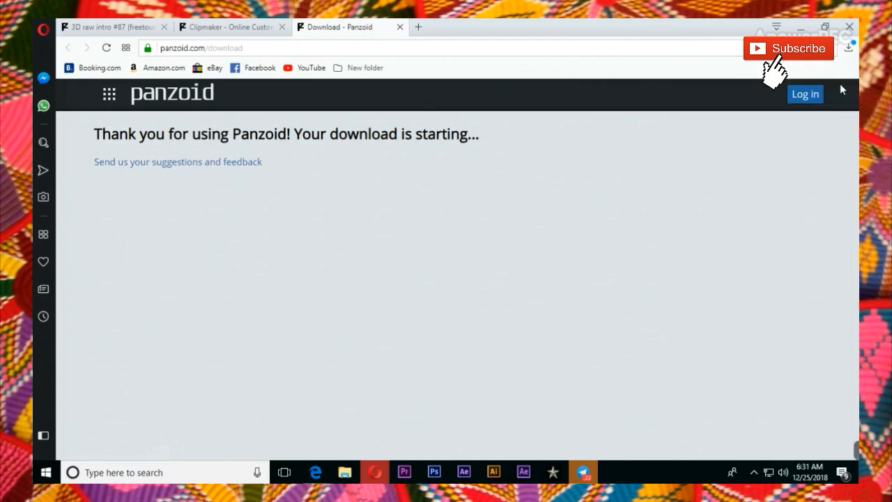